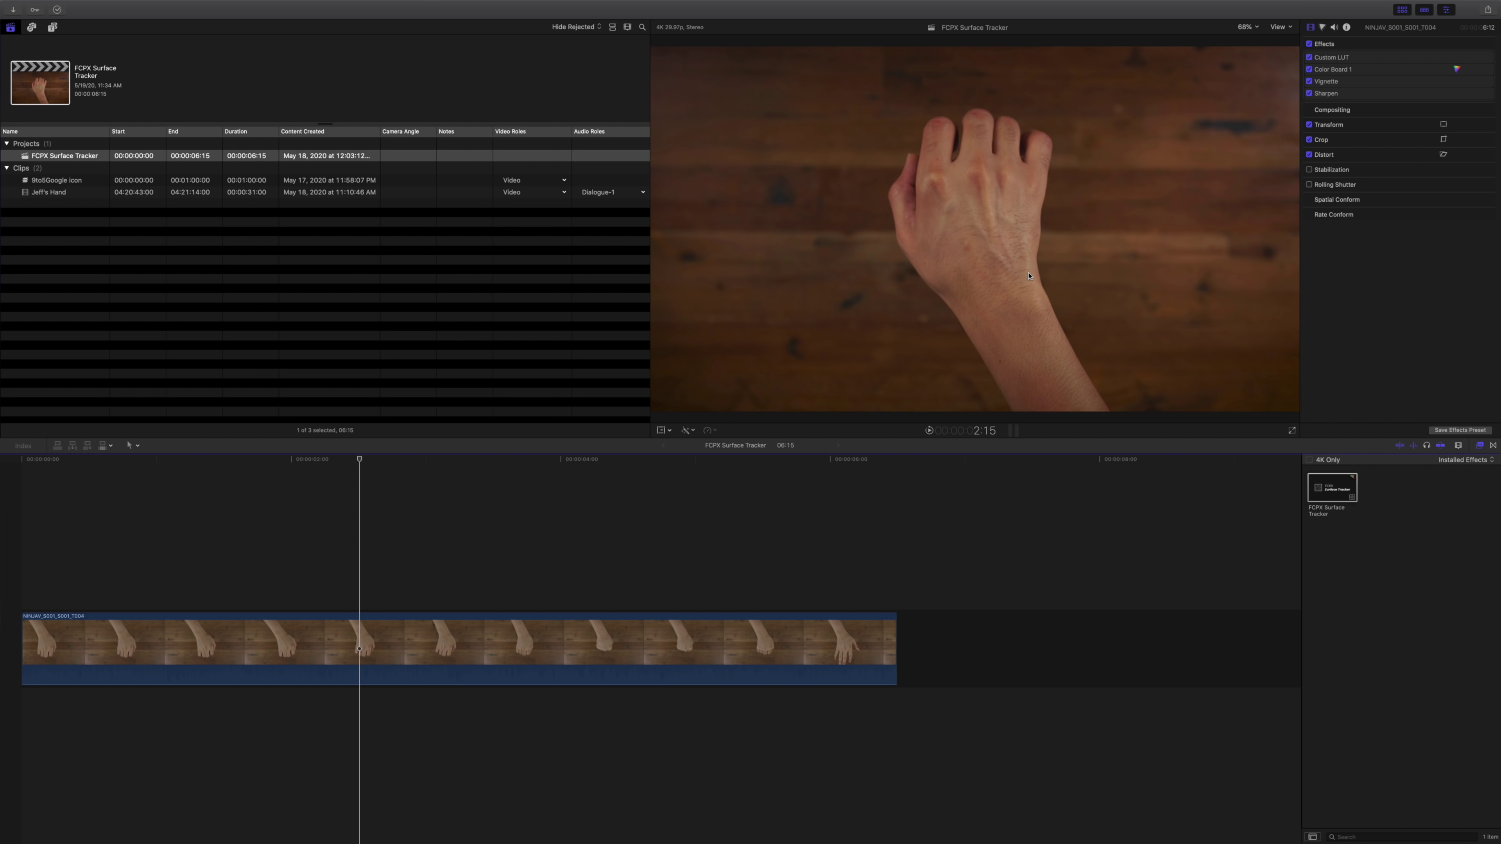
click(347, 183)
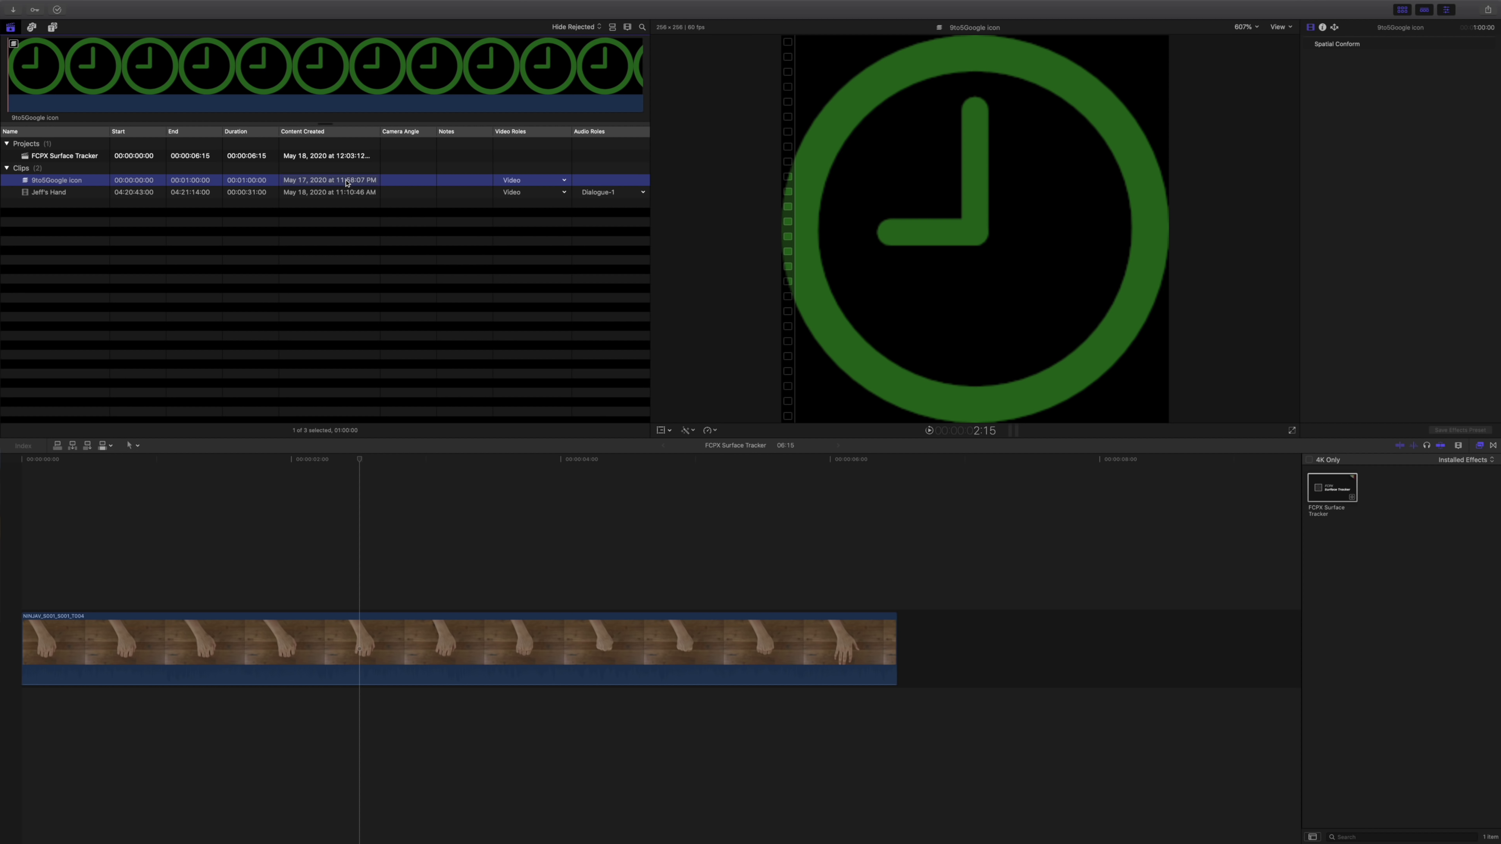
- Apply FCPX Surface Tracker to the hand clip and open its Auto Tracker: Warp editor
click(361, 638)
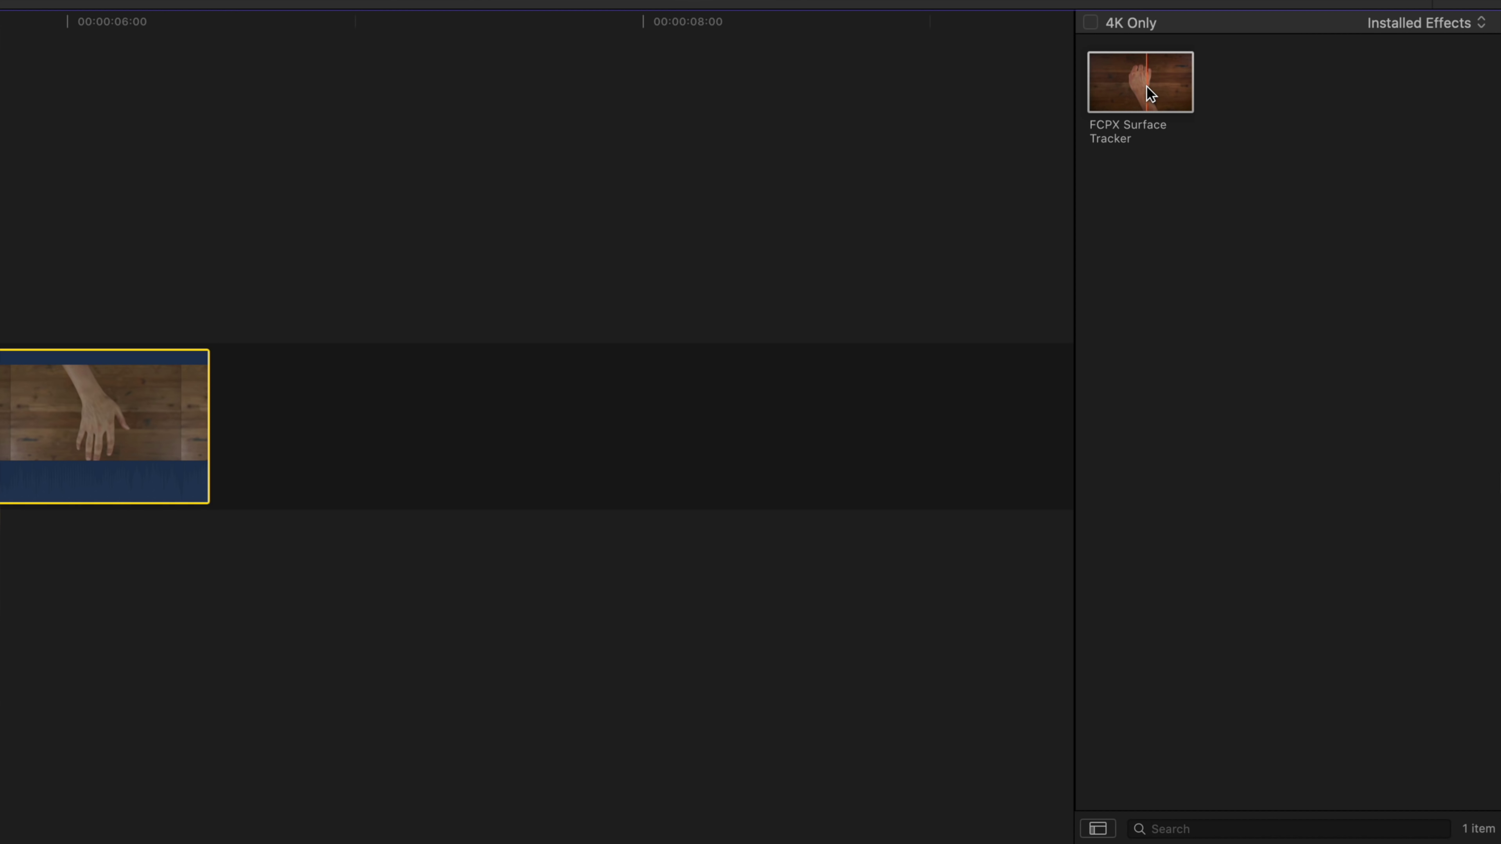
drag(1147, 85, 0, 361)
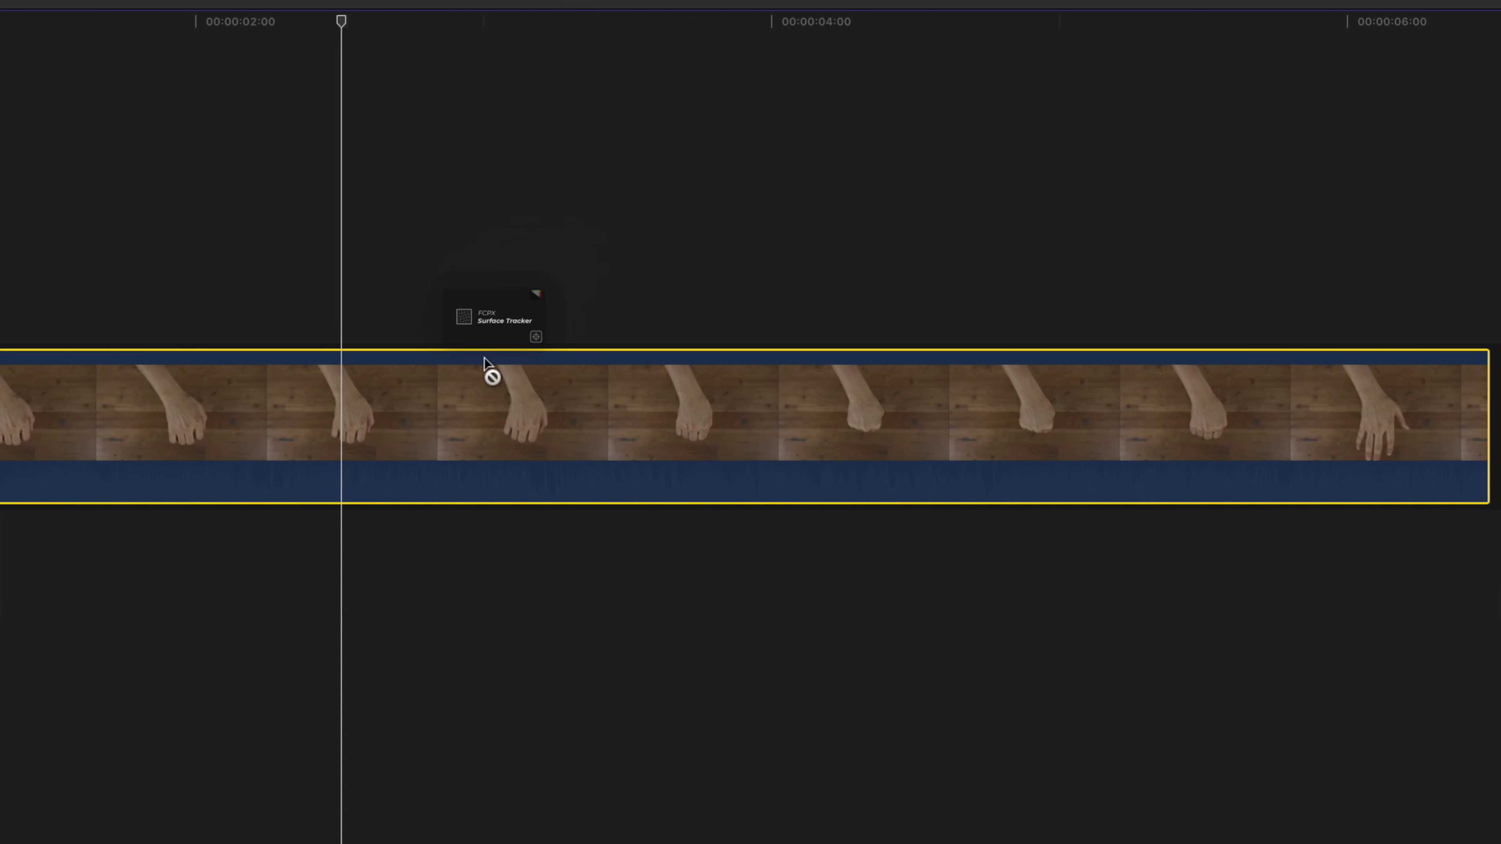
drag(484, 358, 479, 435)
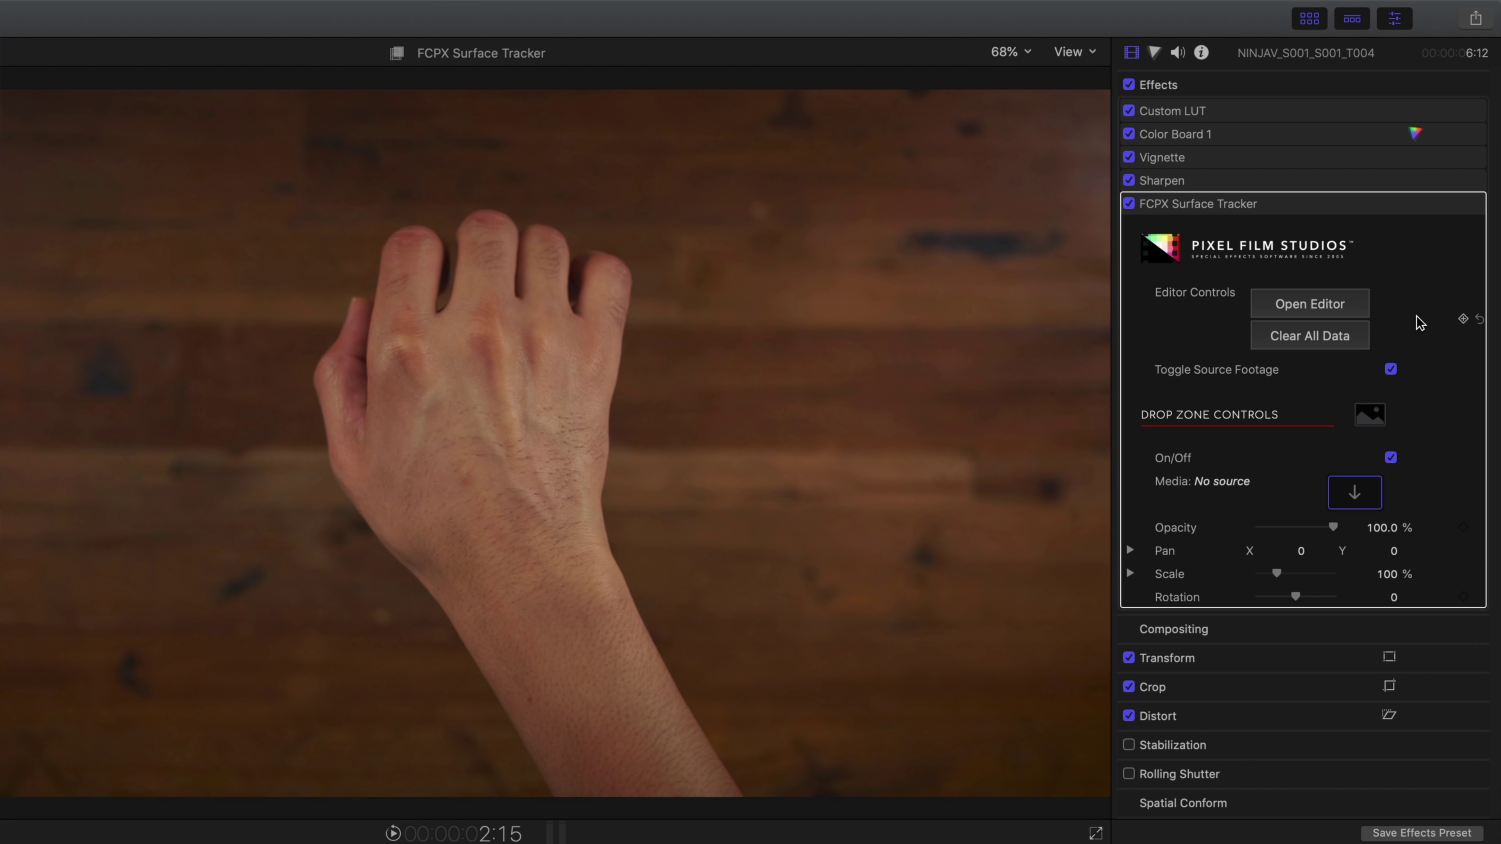
click(1309, 304)
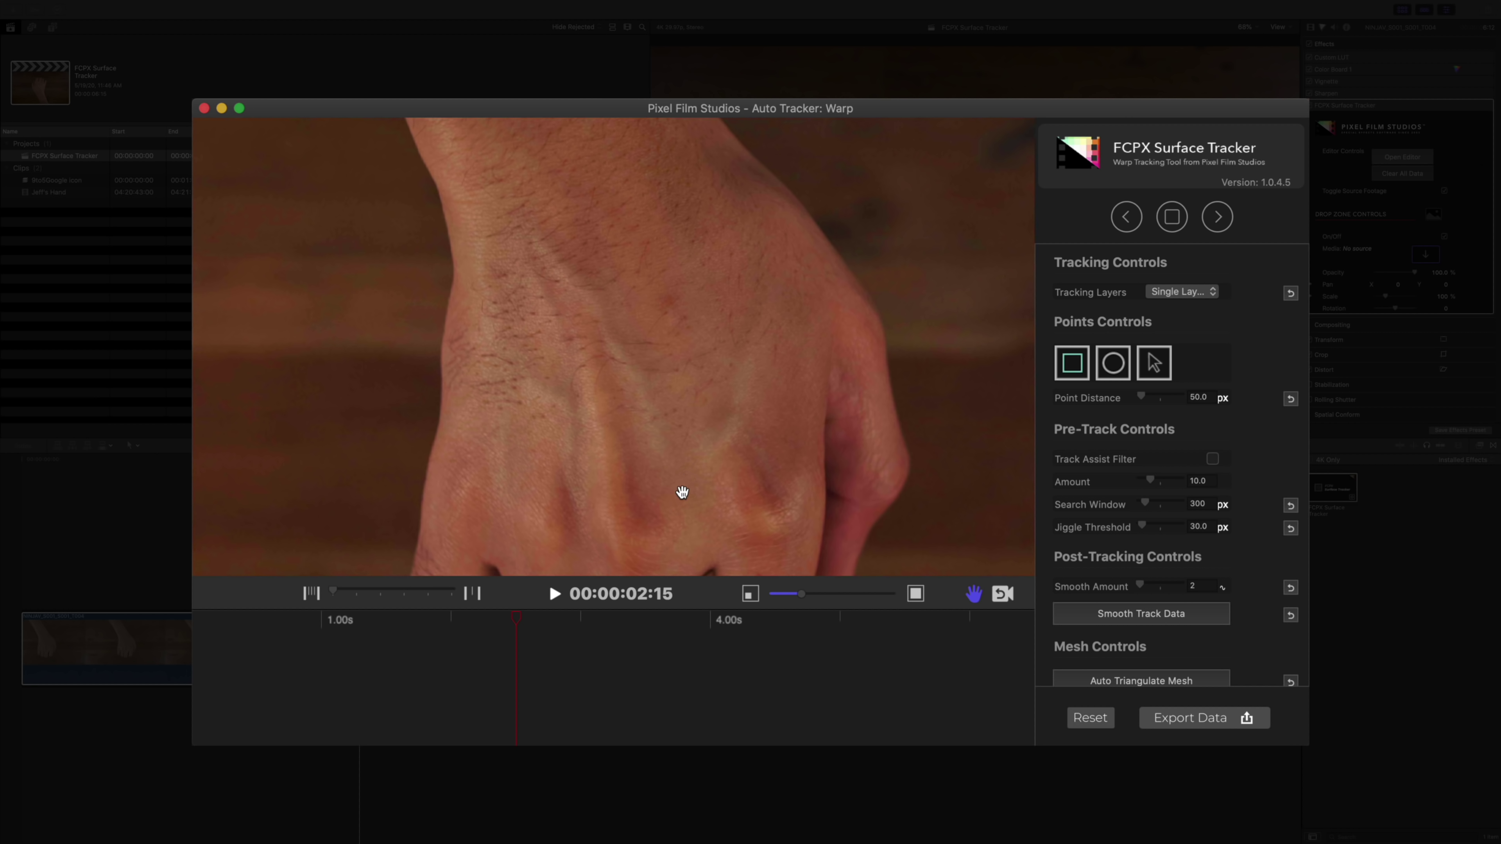
- Scrub through the hand's motion and keep Tracking Layers on Single Layer Mode
mouse_move(535, 622)
mouse_down()
mouse_move(574, 621)
mouse_move(501, 624)
mouse_move(517, 621)
mouse_up()
click(1206, 294)
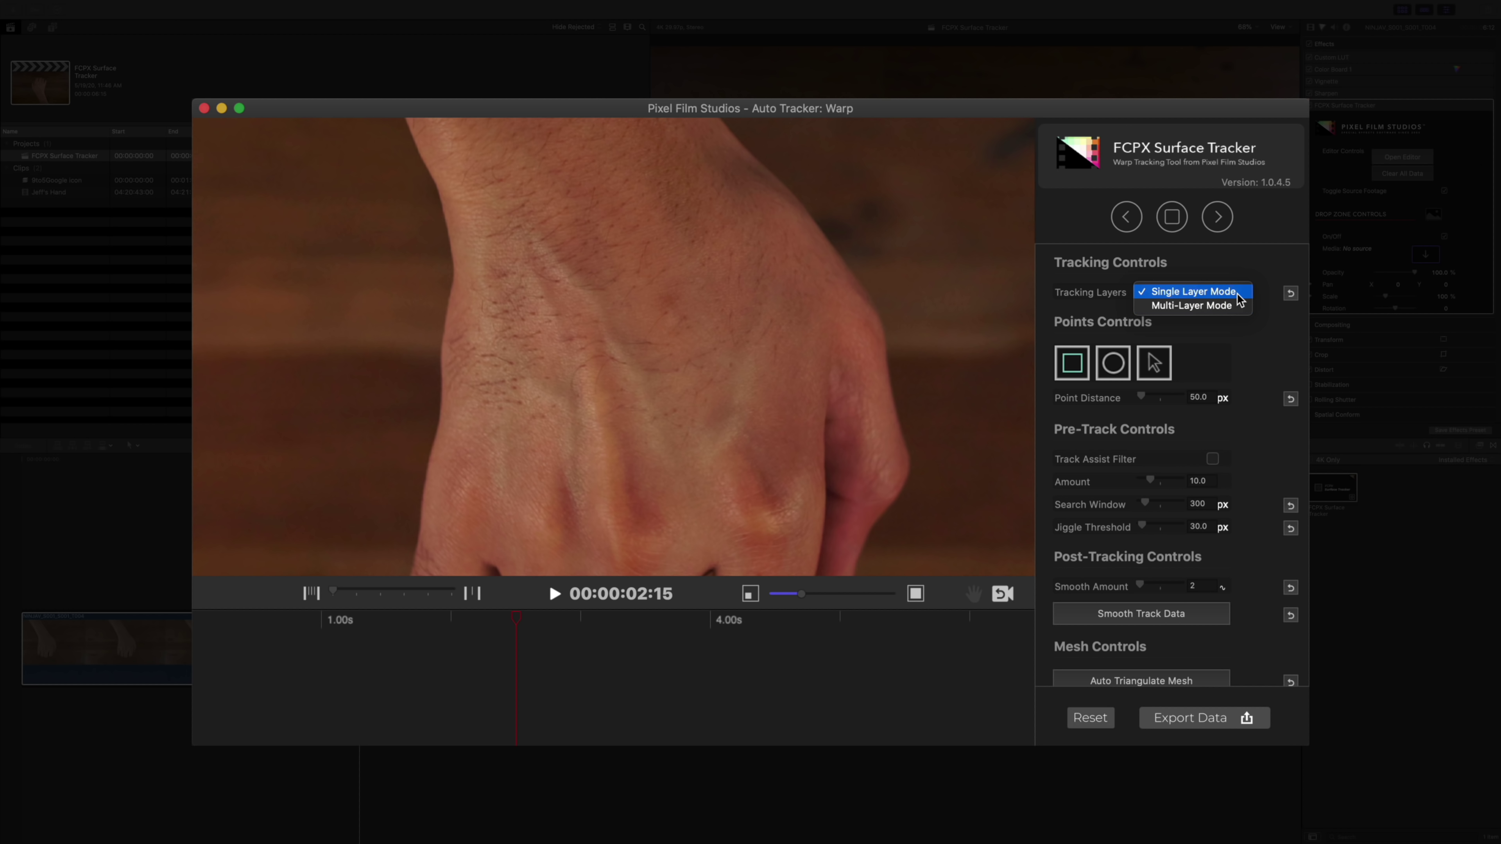
click(1238, 294)
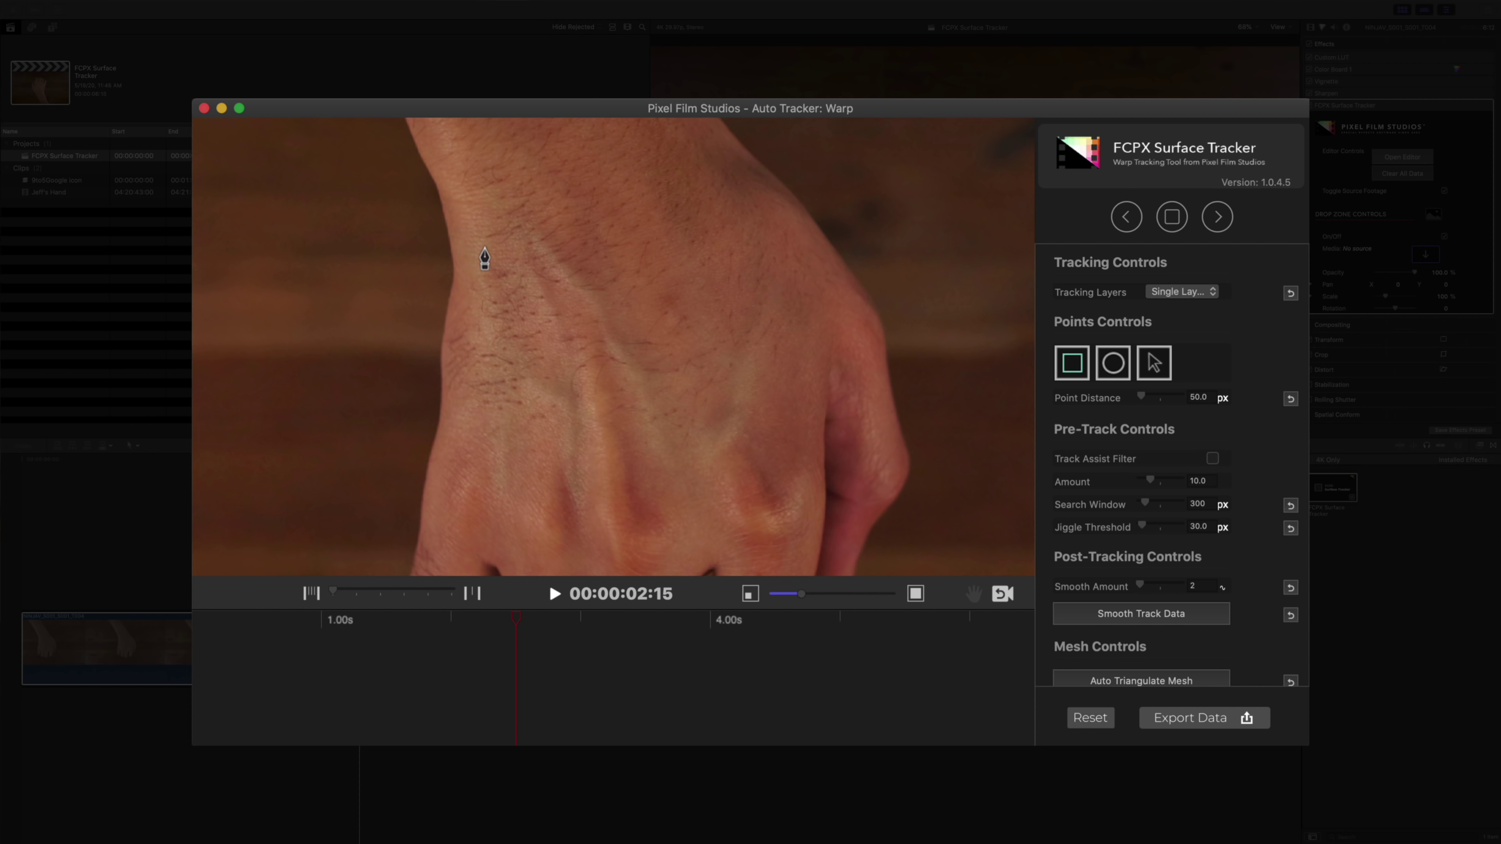
- Hand-place tracking points down the wrist, along two knuckle rows, and on the back of the hand
click(492, 215)
click(490, 258)
click(488, 304)
click(487, 344)
click(486, 388)
click(487, 440)
click(486, 487)
click(518, 507)
click(547, 520)
click(587, 524)
click(633, 527)
click(695, 524)
click(527, 465)
click(553, 474)
click(584, 474)
click(629, 479)
click(686, 480)
click(532, 415)
click(567, 420)
click(597, 423)
click(648, 426)
click(690, 424)
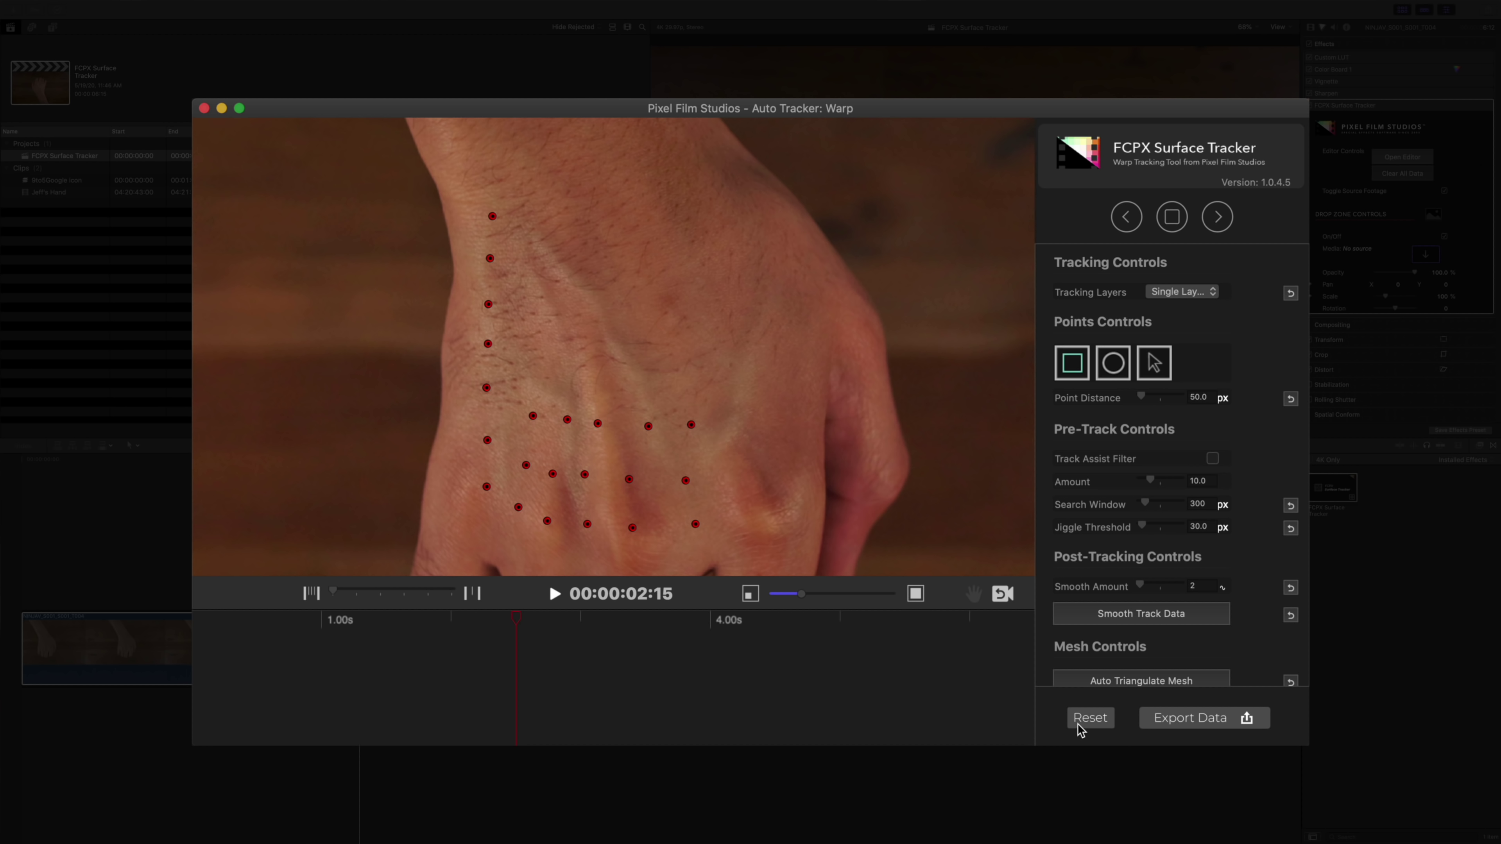
click(1090, 717)
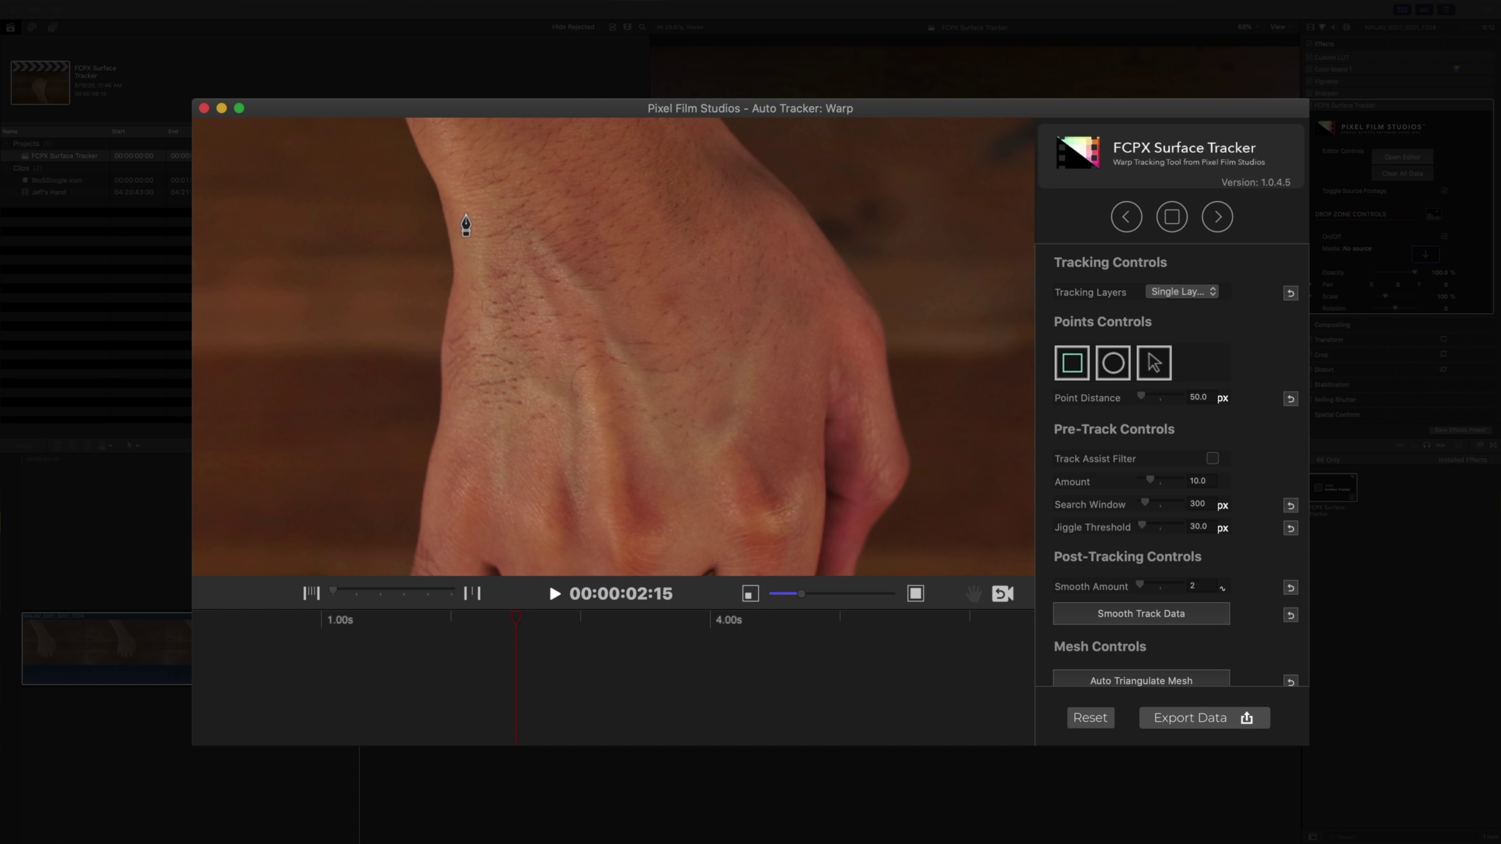
- Fill the back of the hand with a rectangular point grid and remove its stray corner points
drag(466, 212, 798, 594)
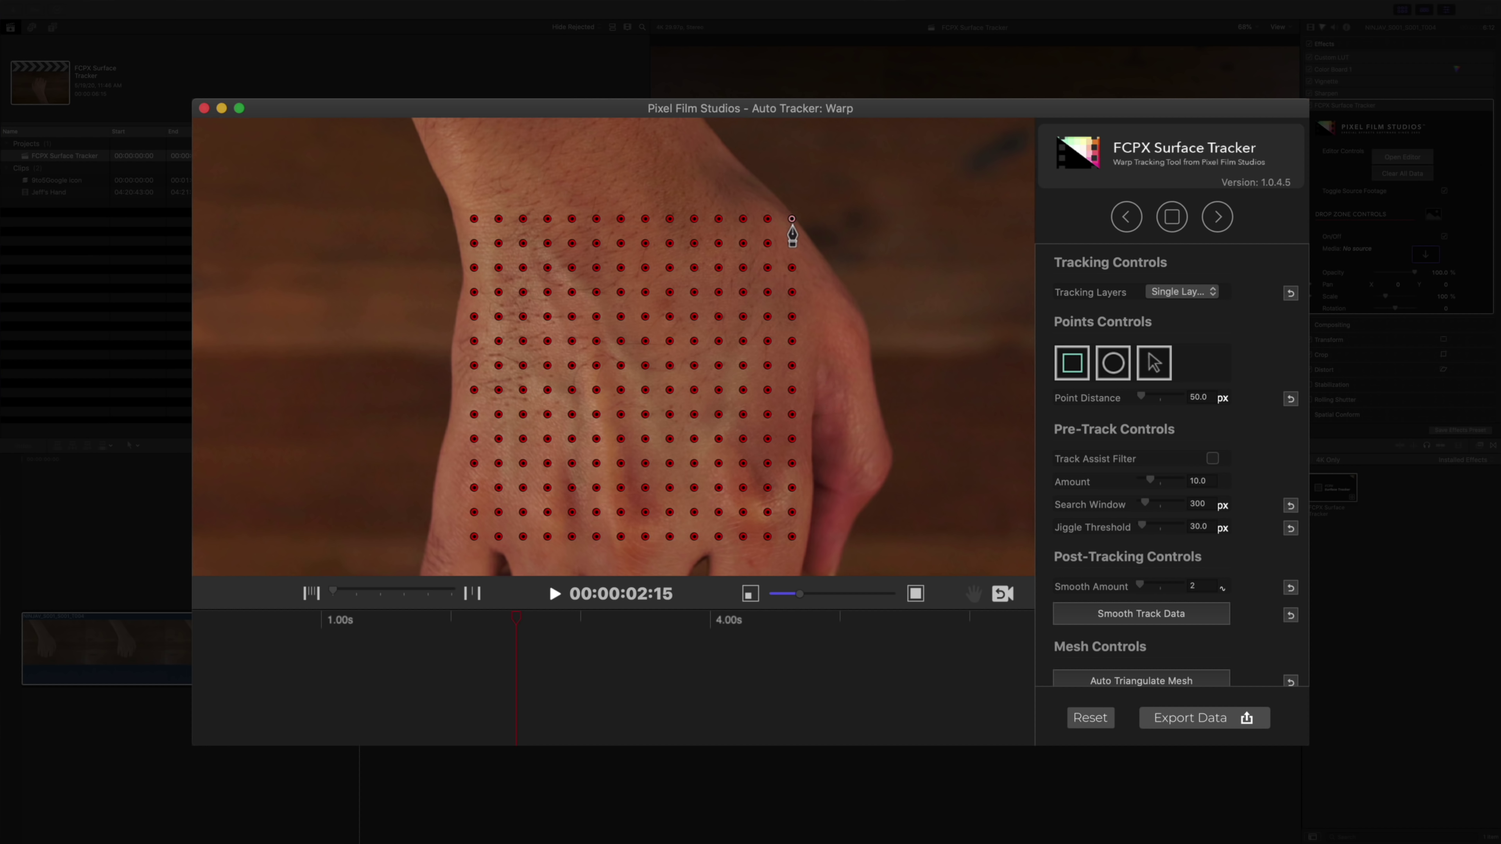
click(792, 219)
click(792, 243)
click(474, 219)
click(474, 243)
click(474, 537)
click(483, 526)
click(1090, 718)
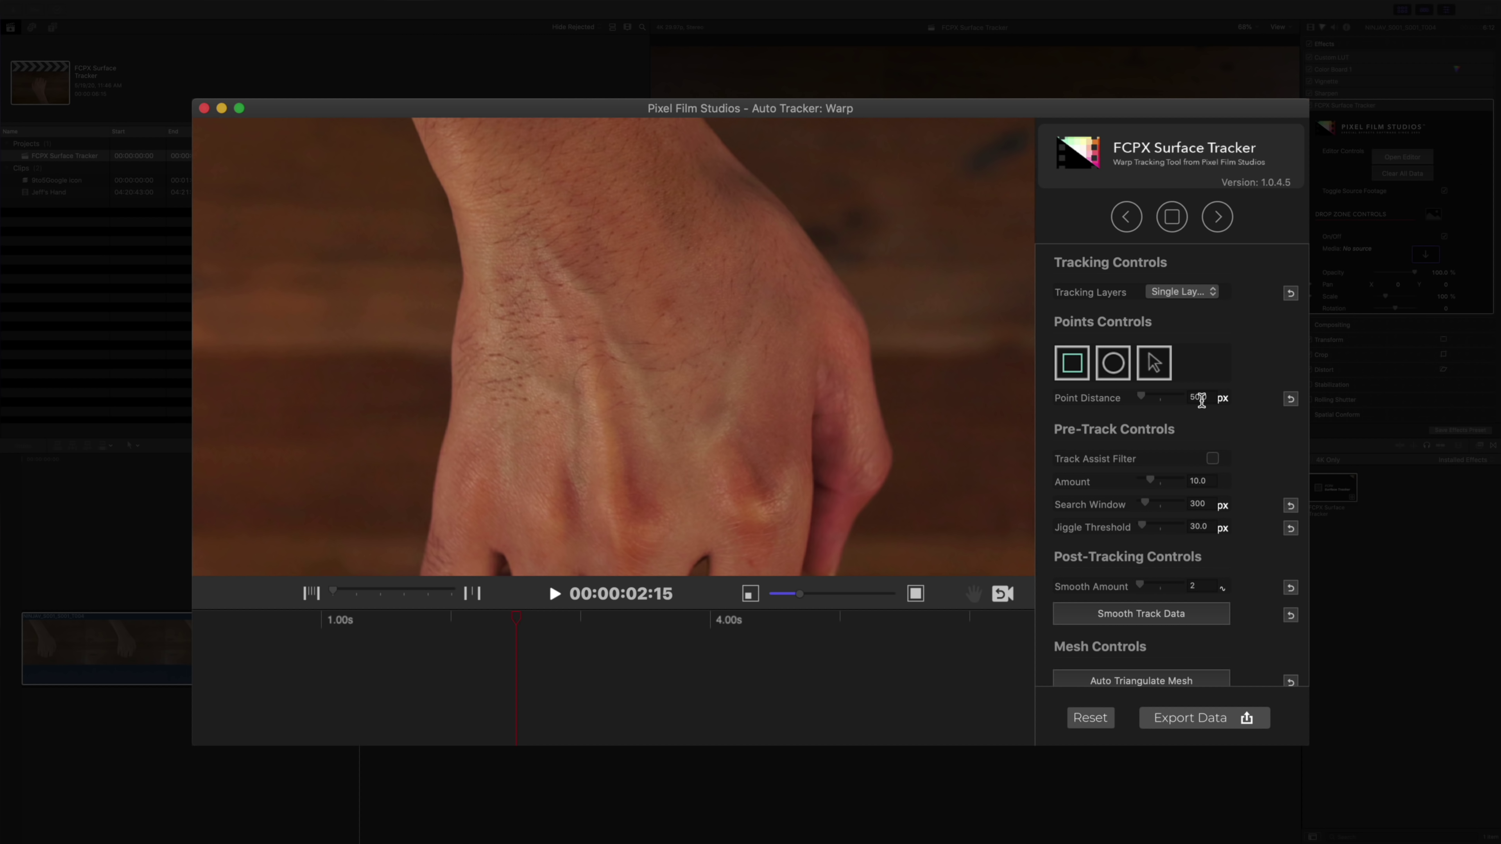
- Set Point Distance to 75 px and drag a test rectangular grid over the hand
click(1204, 398)
text(75)
key(Return)
mouse_move(473, 226)
mouse_down()
mouse_move(680, 436)
mouse_move(805, 522)
mouse_up()
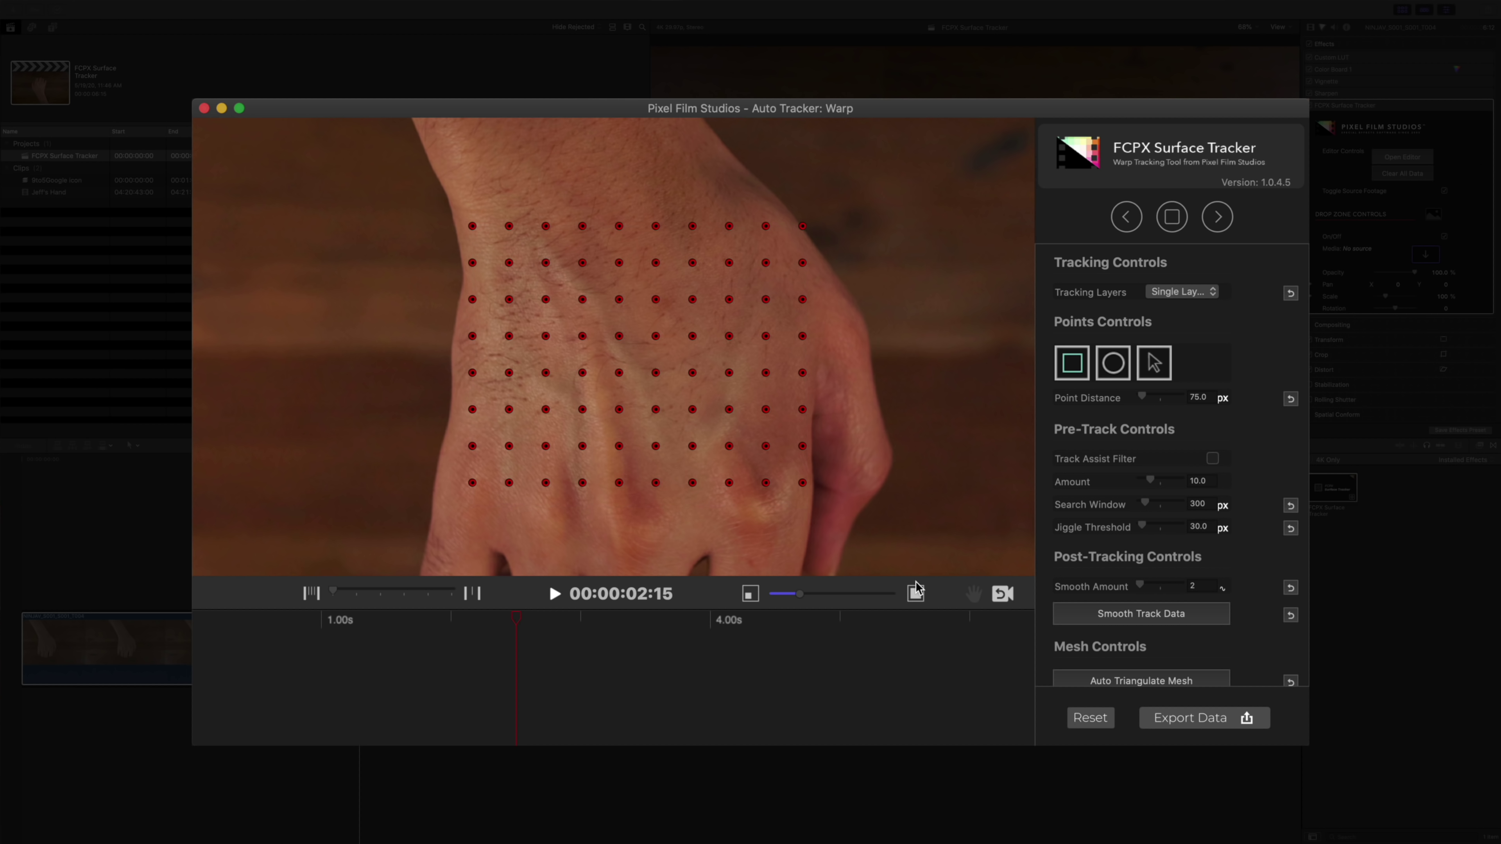
click(1078, 722)
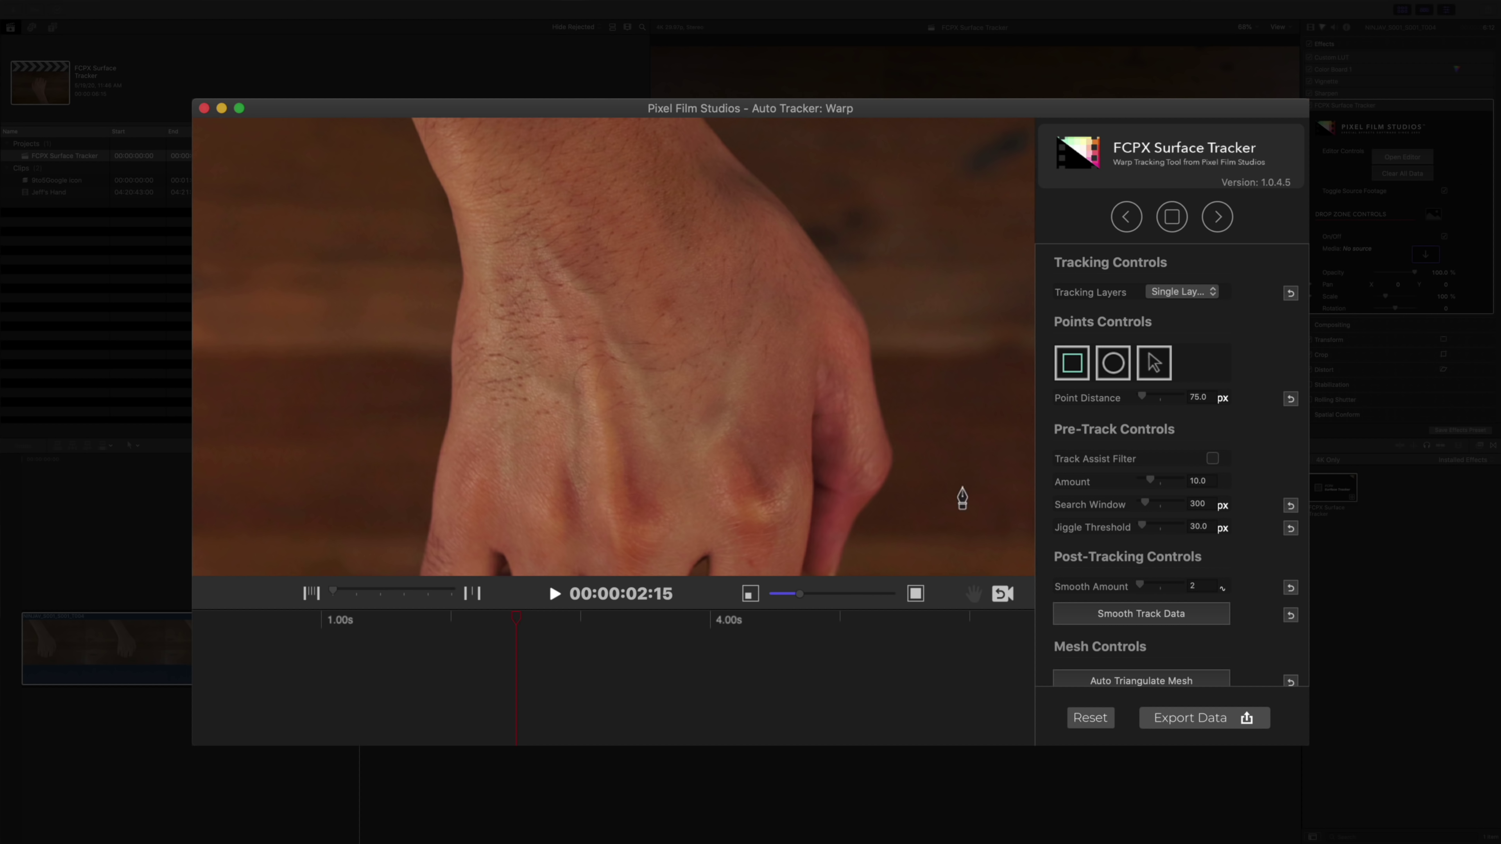
- Draw an elliptical grid of tracking points over the back of the hand
click(1115, 364)
drag(424, 206, 891, 568)
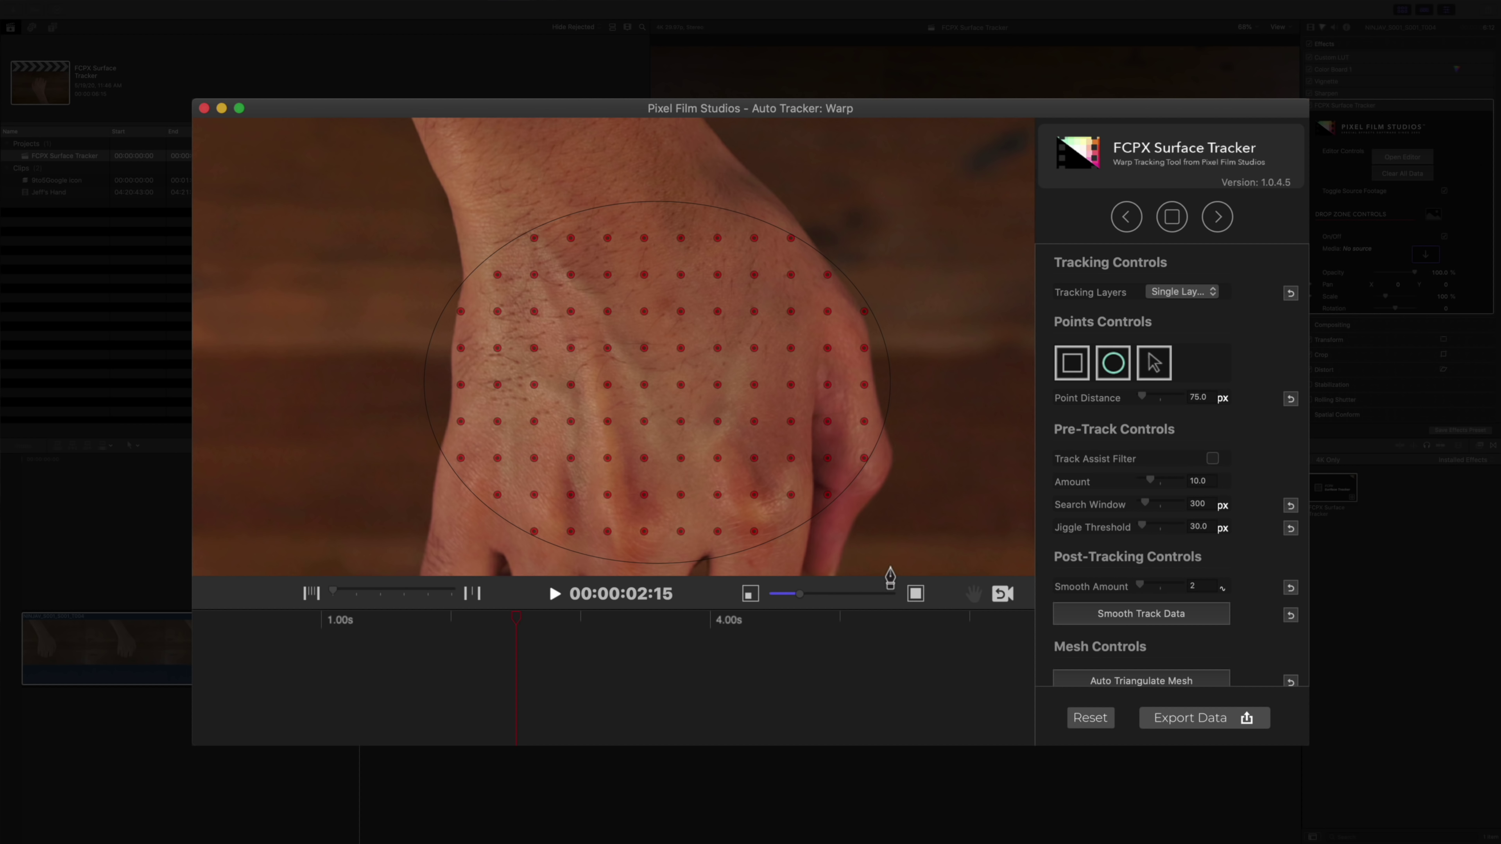
drag(890, 576, 889, 577)
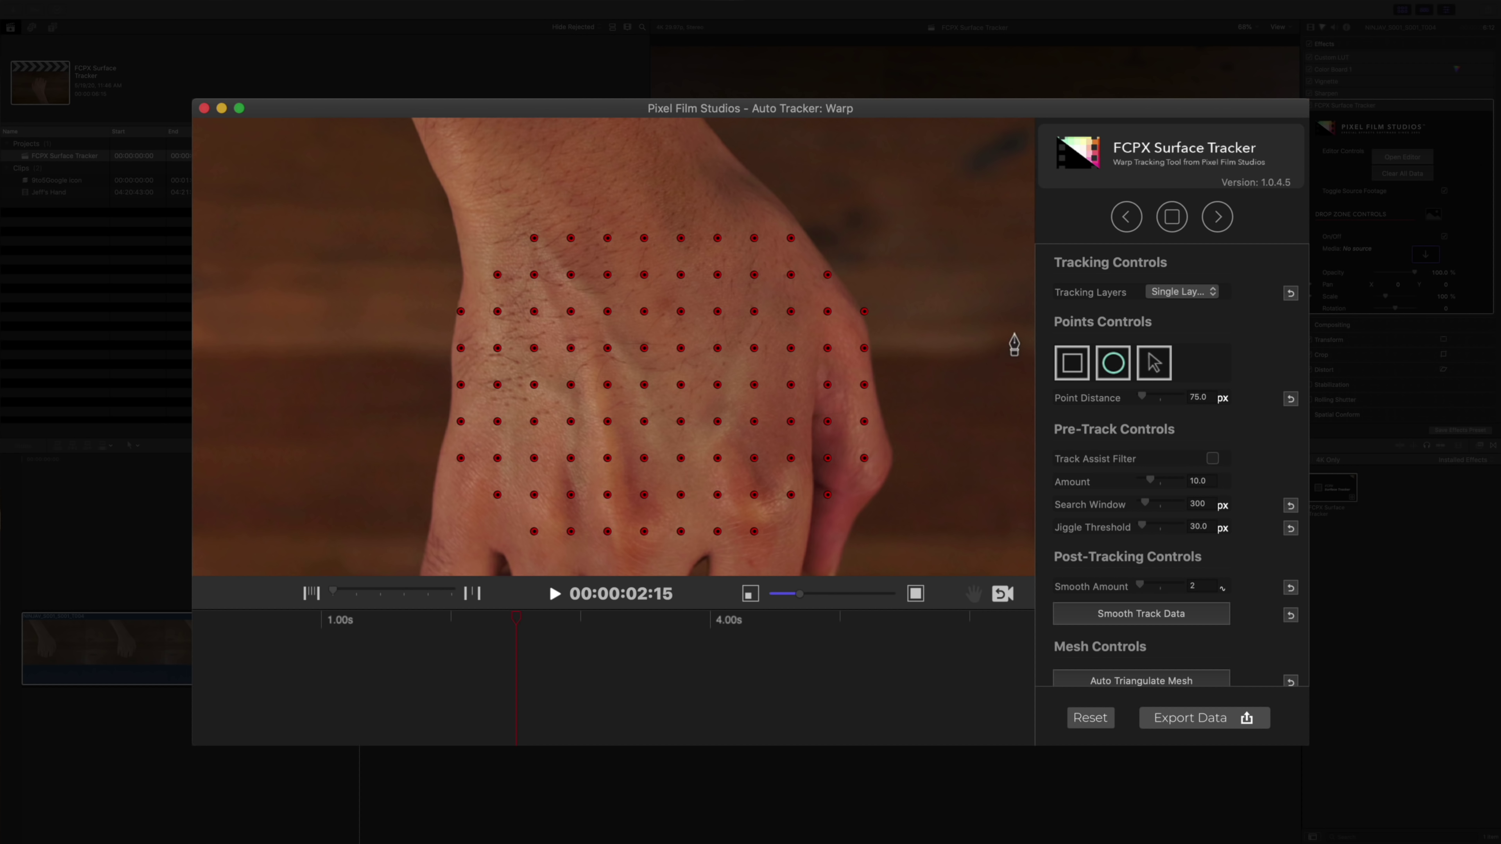
- Delete the outer left and right columns, the bottom row, and stray corner points
click(1158, 367)
drag(894, 278, 855, 500)
drag(853, 231, 821, 520)
key(Delete)
drag(434, 288, 473, 489)
key(Delete)
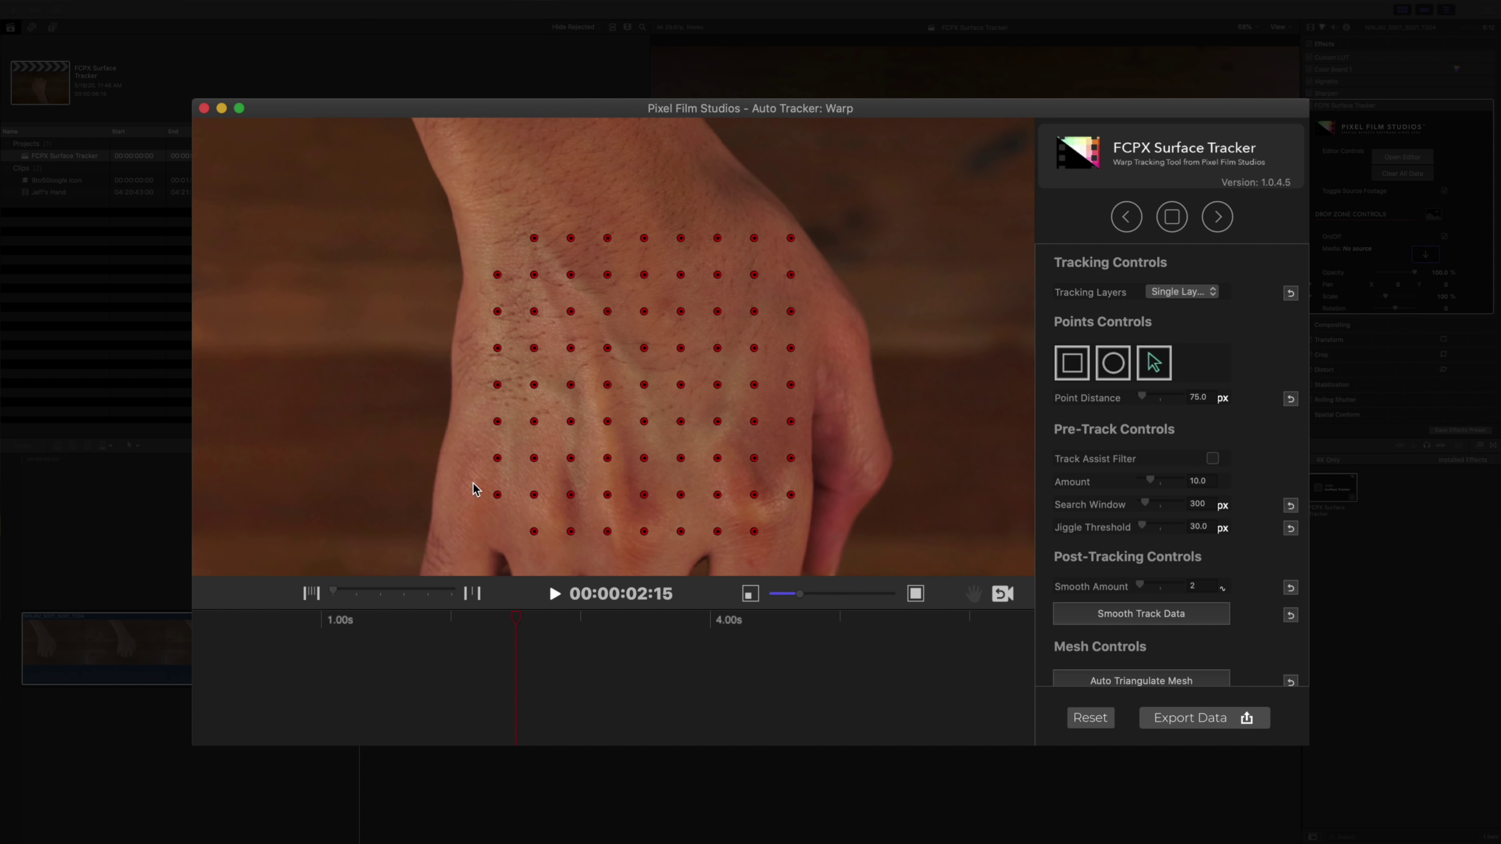
drag(485, 559, 781, 529)
key(Delete)
drag(814, 211, 783, 255)
key(Delete)
drag(784, 536, 813, 484)
key(Delete)
drag(471, 521, 505, 486)
key(Delete)
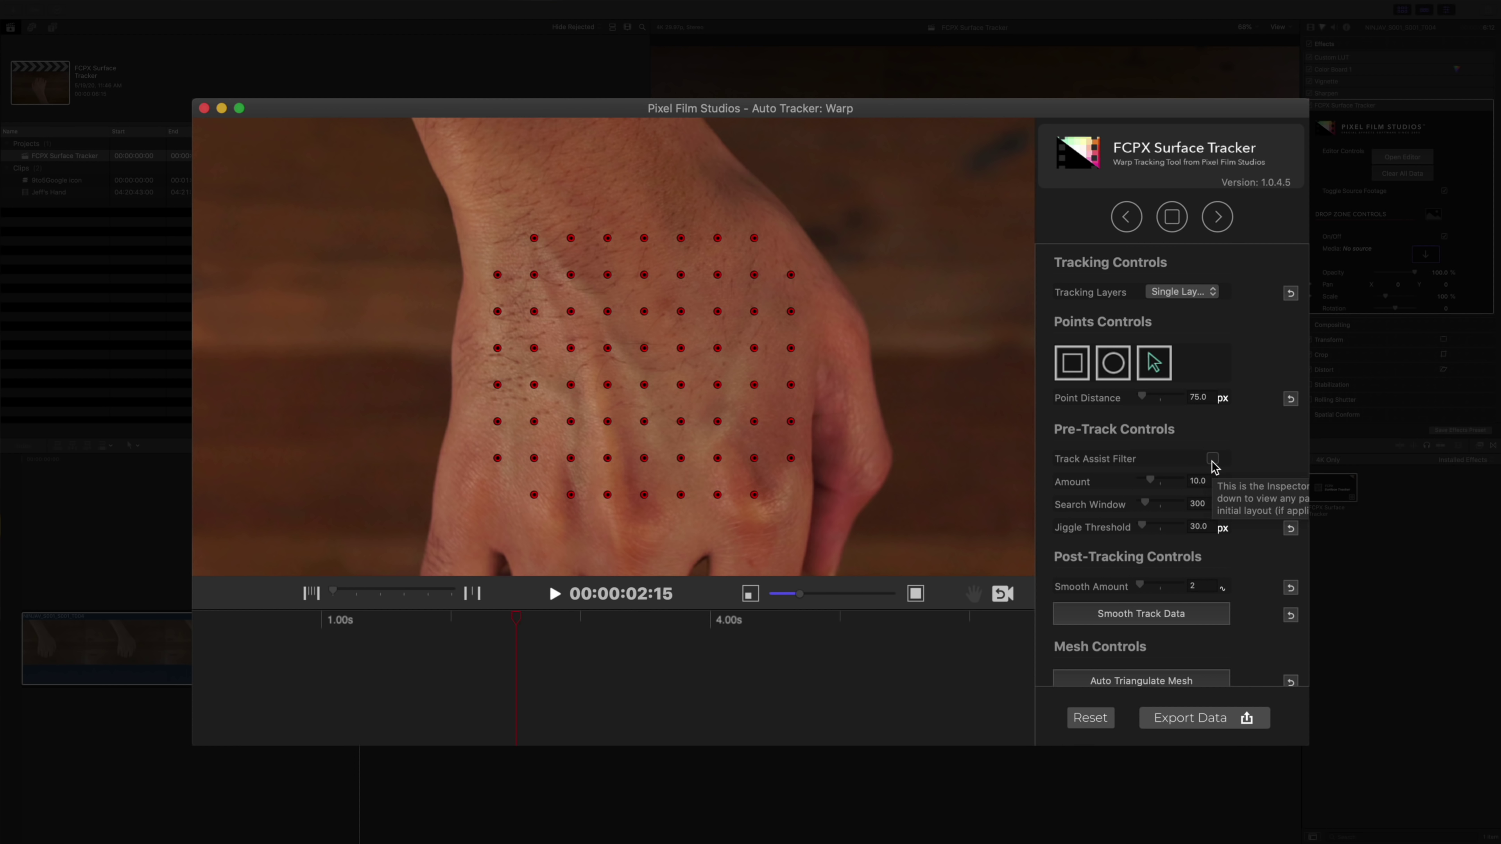
- Enable Track Assist Filter at amount 40 and track the points forward
click(1213, 459)
drag(1150, 480, 1181, 480)
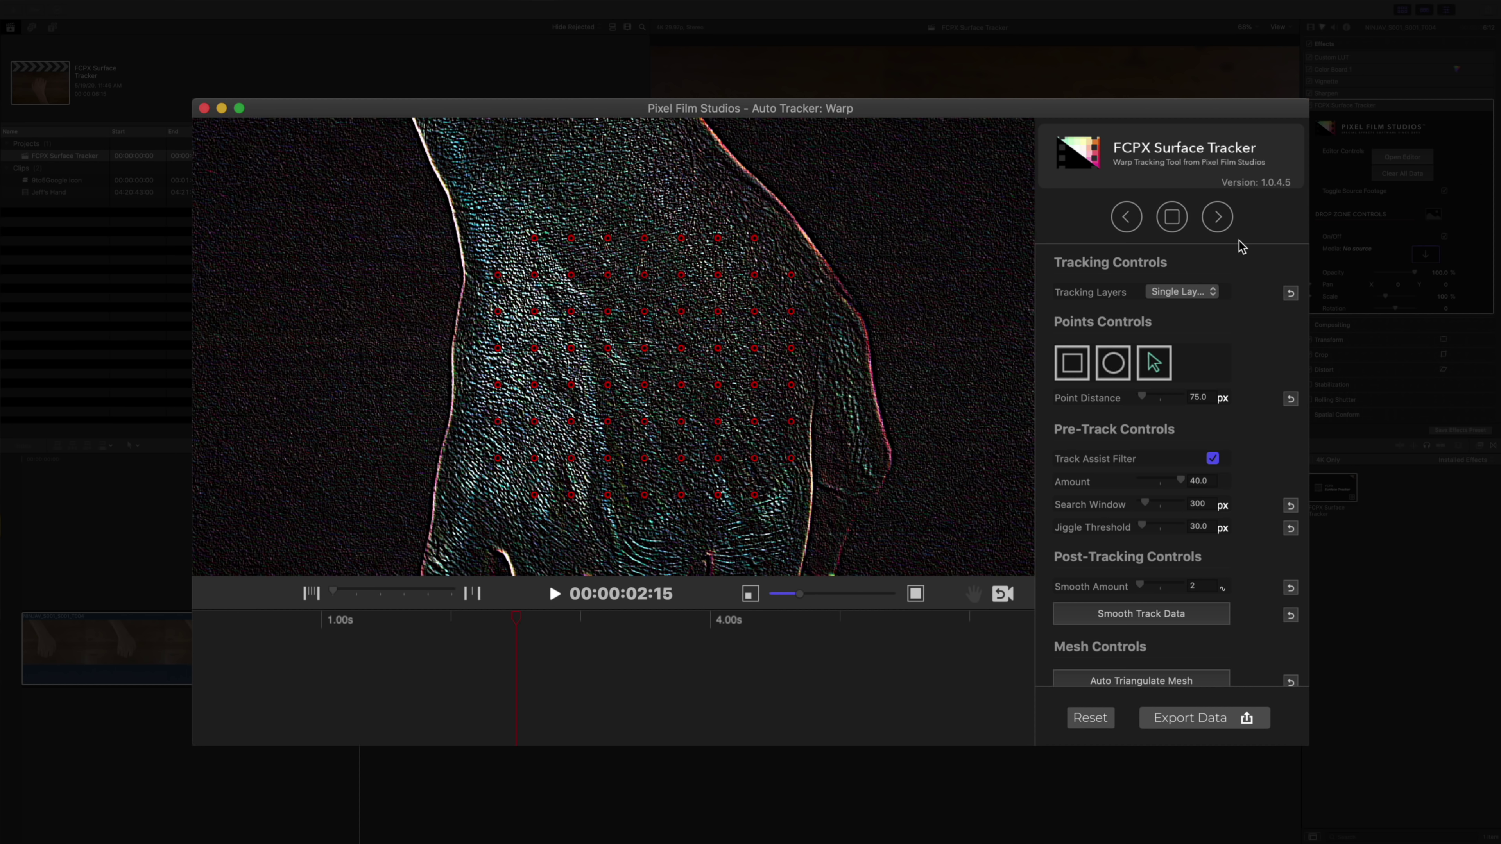
click(1219, 218)
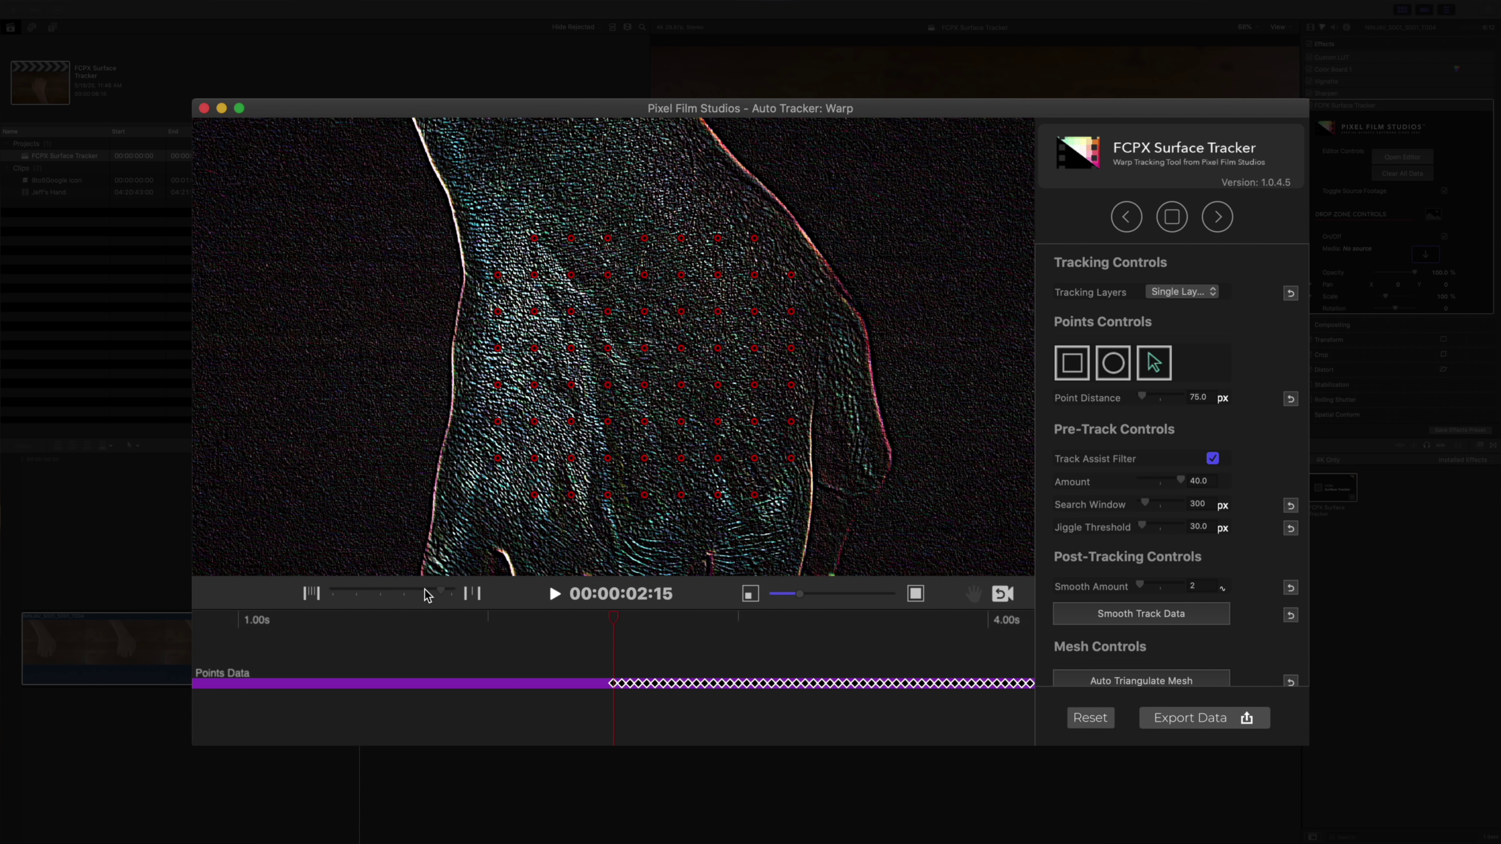
drag(352, 597, 326, 594)
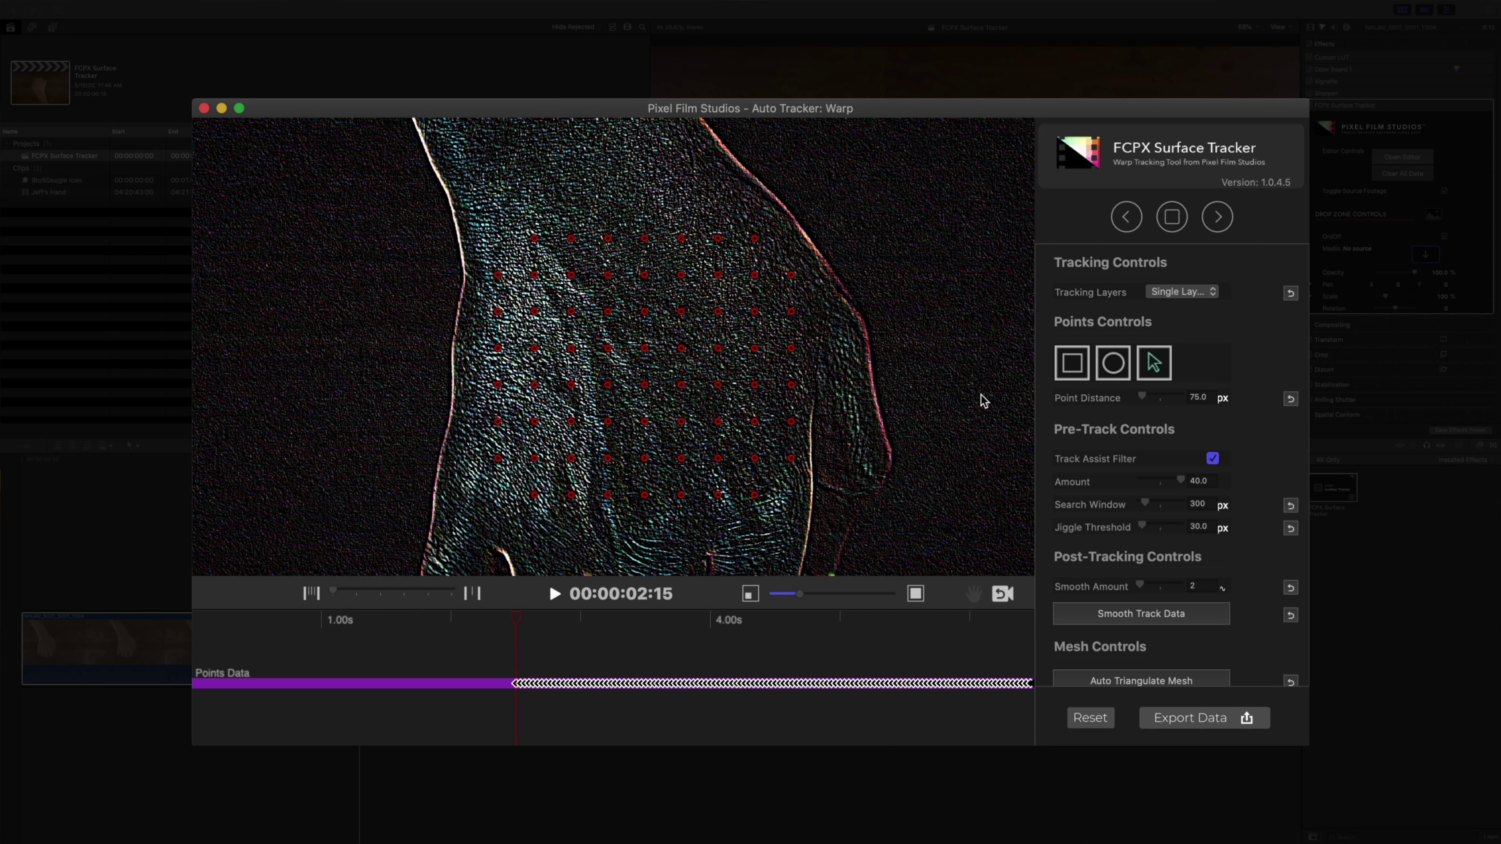
- Track the points backward to frame 0 so tracking covers the whole clip
click(1125, 217)
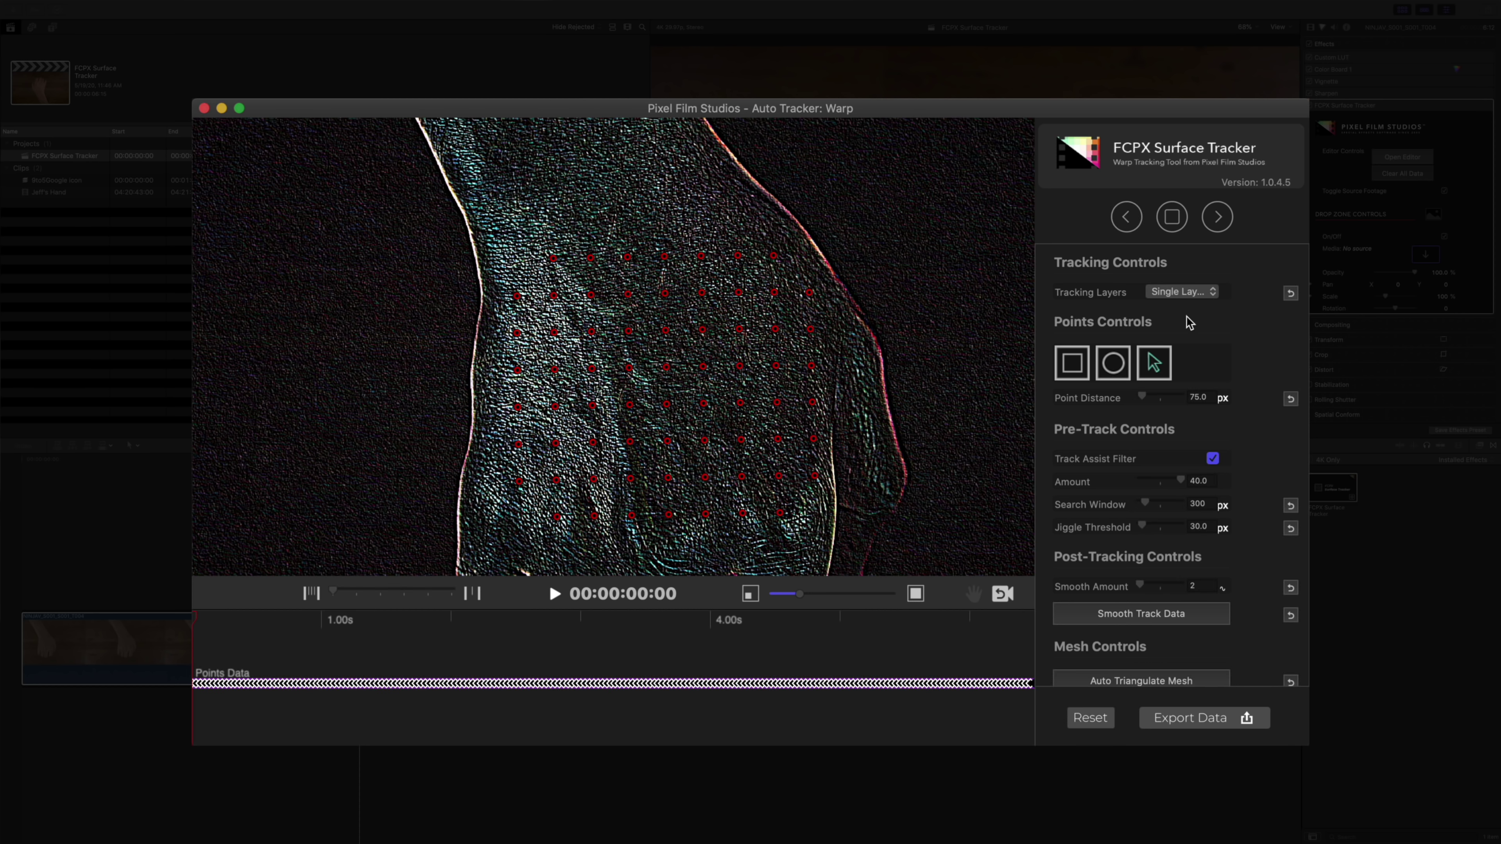
click(1212, 458)
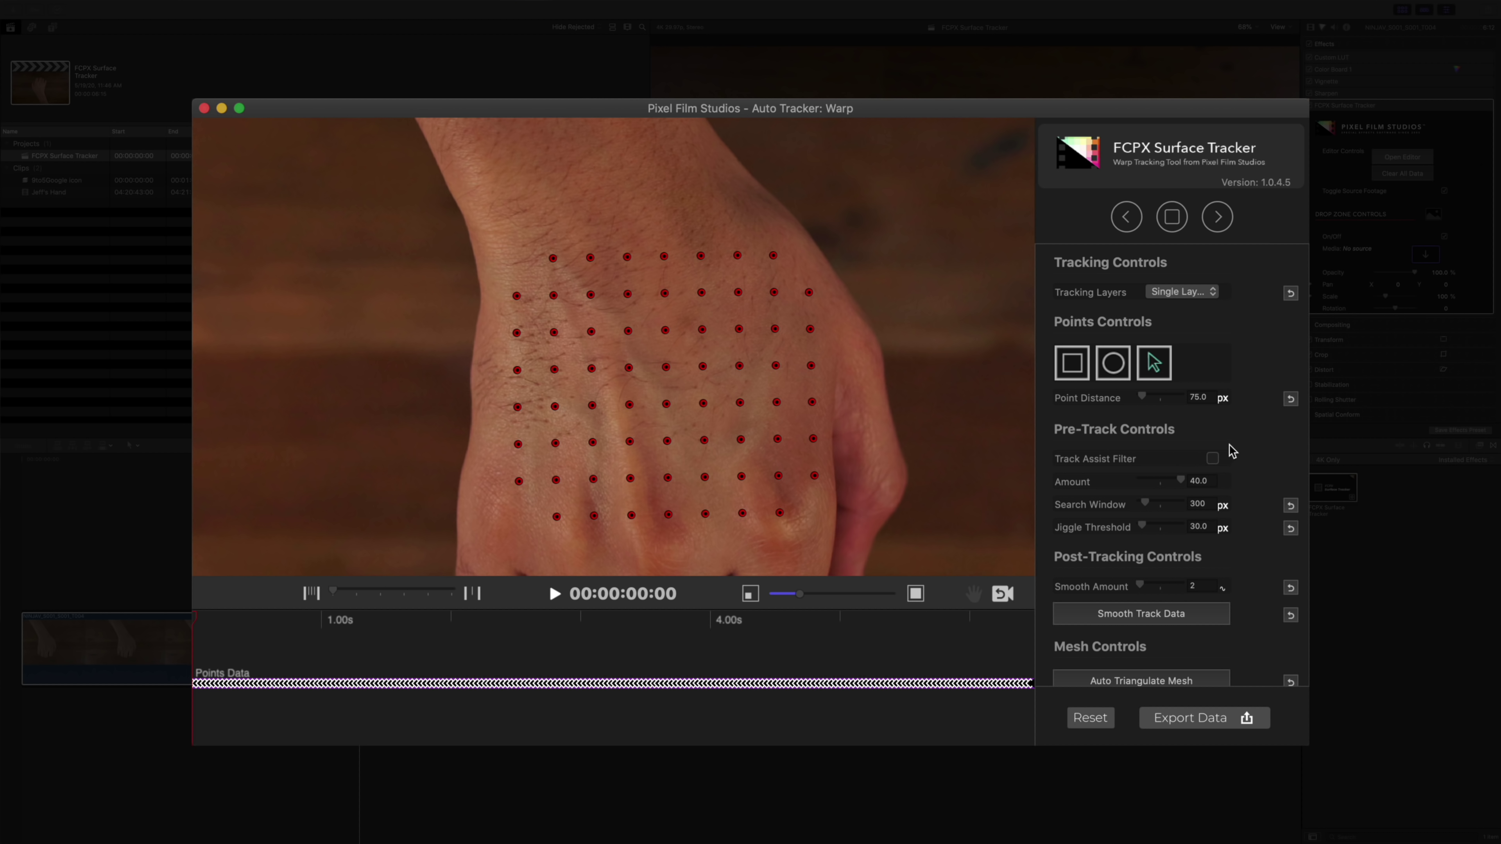
- Build a triangulated mesh from the tracking points and delete a stray mesh triangle
scroll(1256, 502, down, 3)
scroll(1252, 499, down, 3)
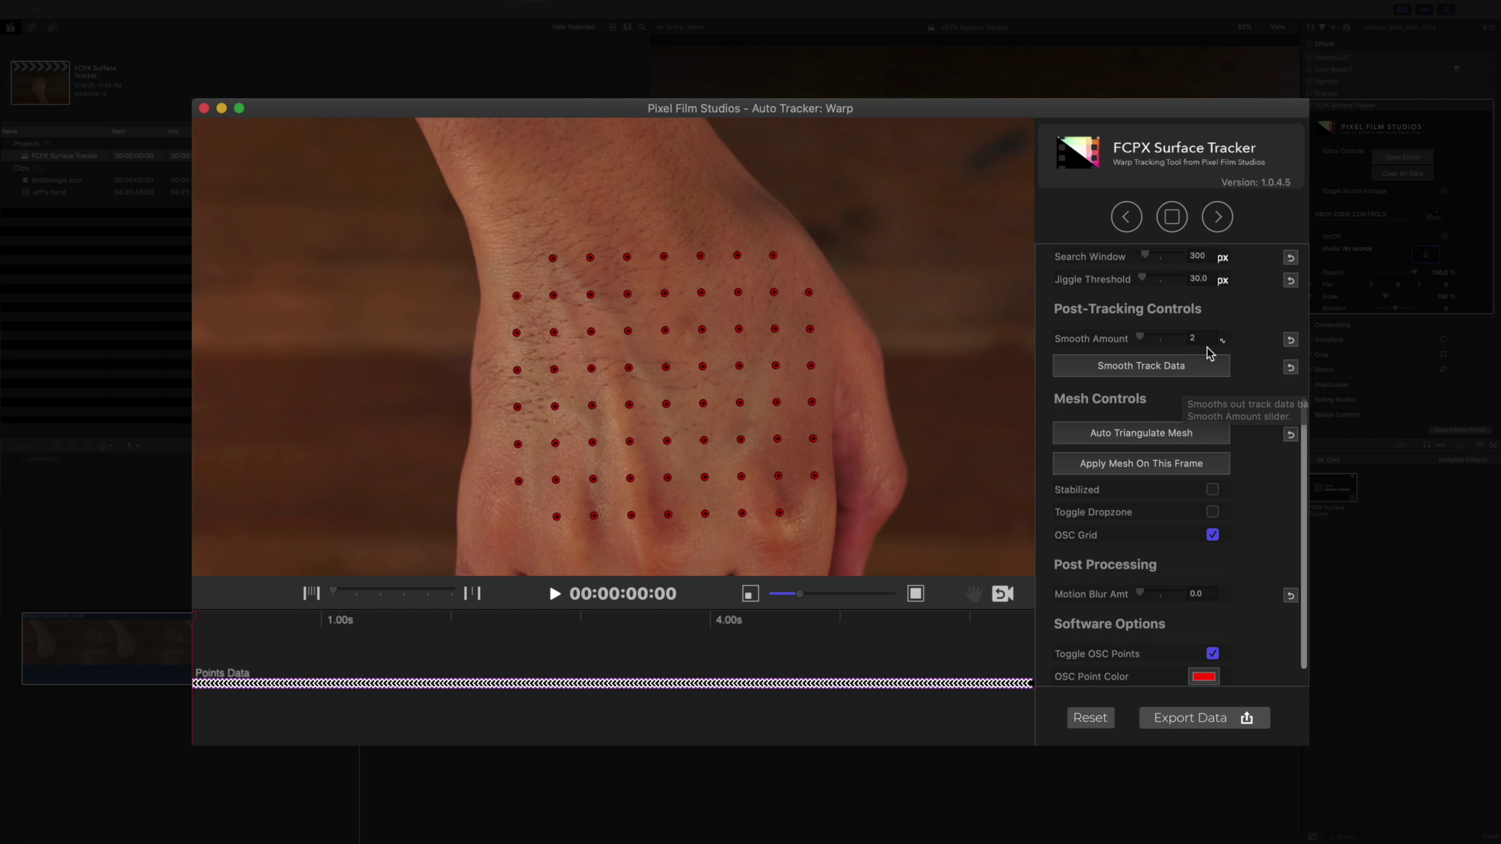
scroll(1246, 384, down, 2)
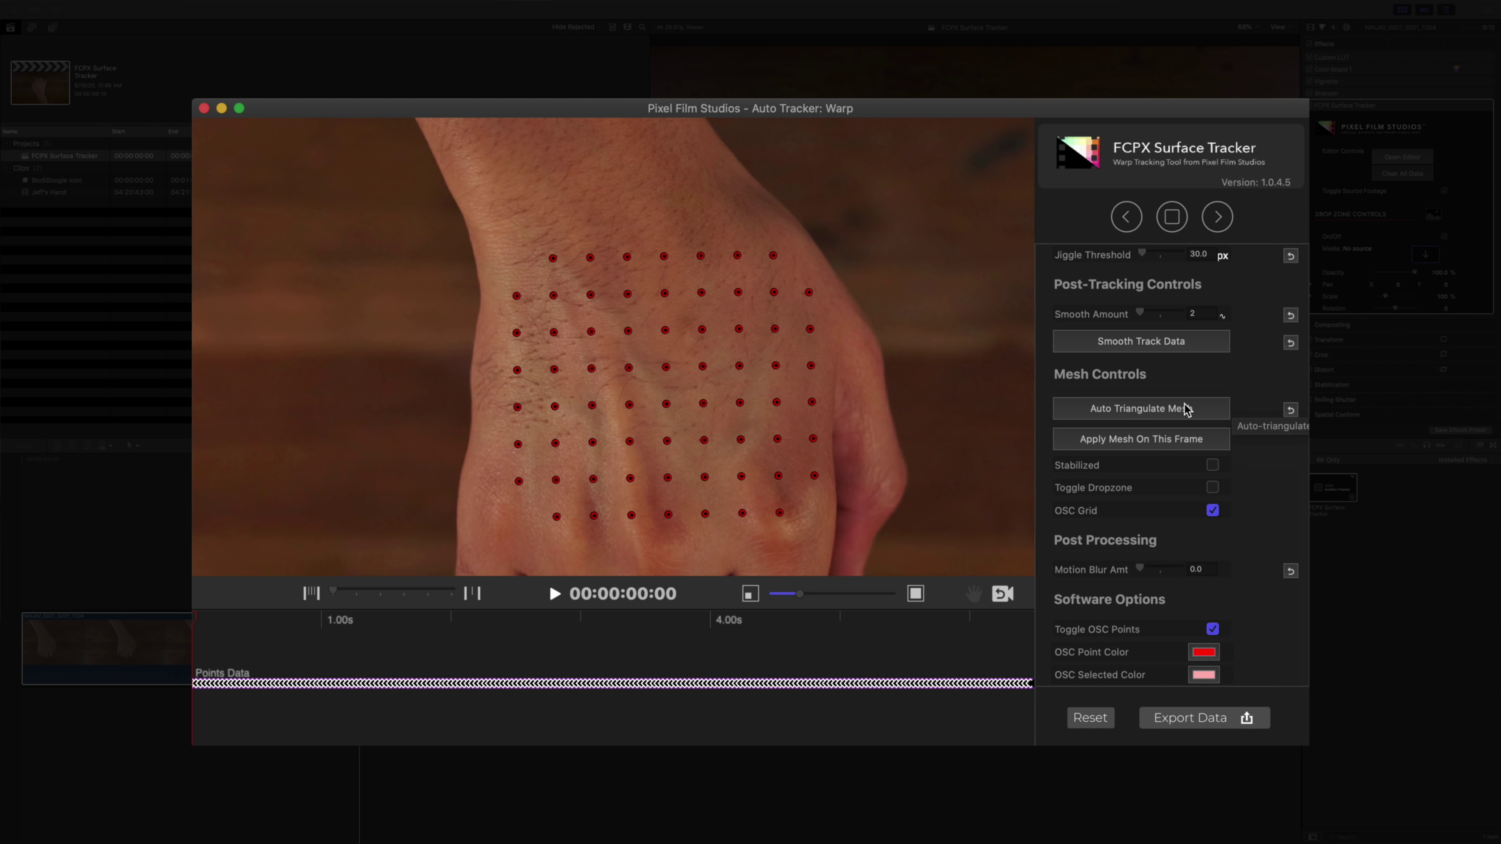
click(1135, 411)
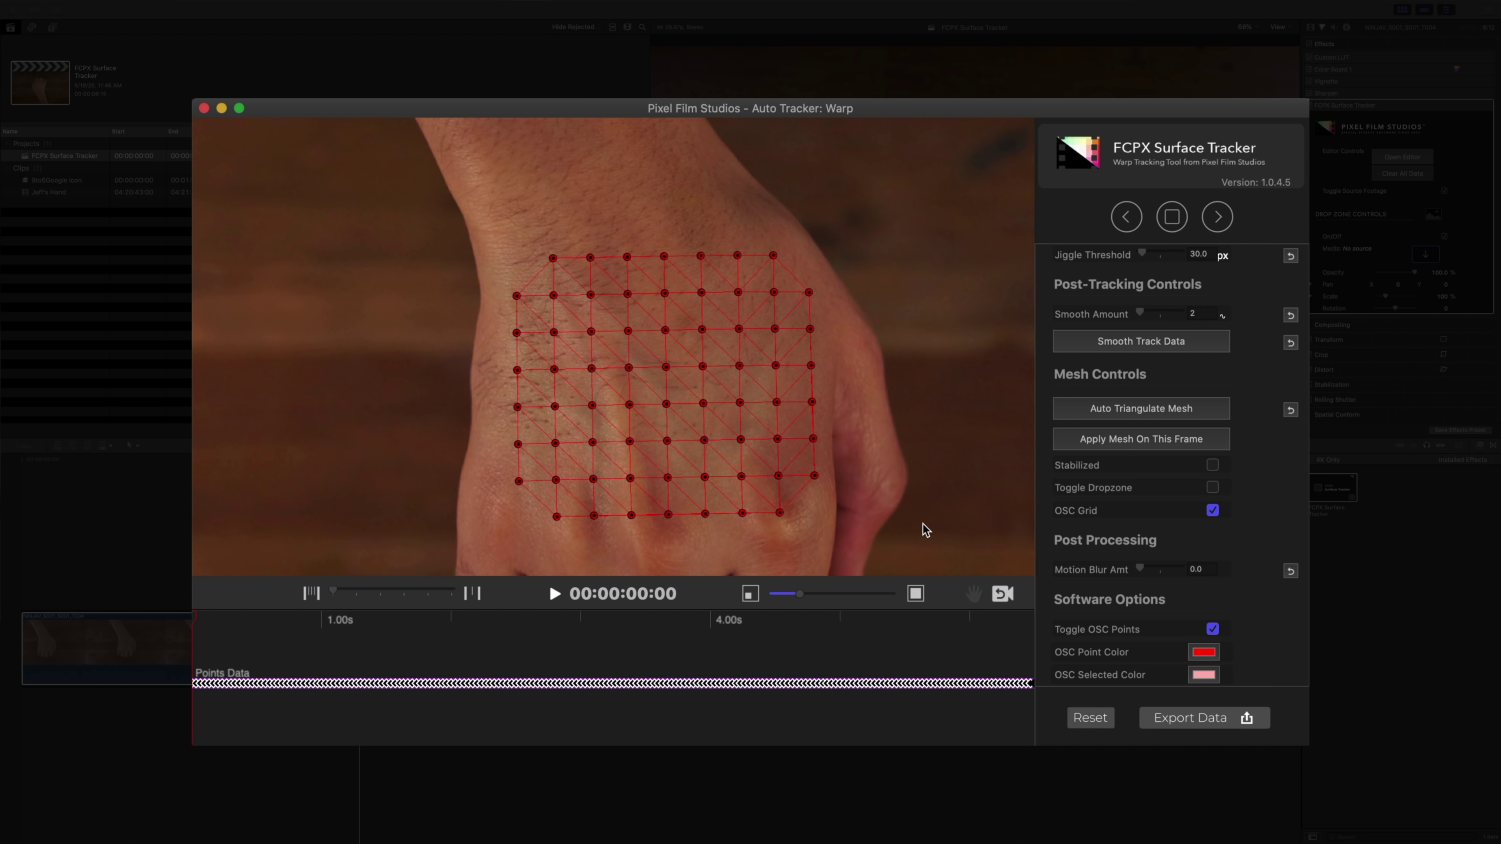
drag(801, 593, 831, 593)
click(974, 593)
drag(972, 536, 630, 436)
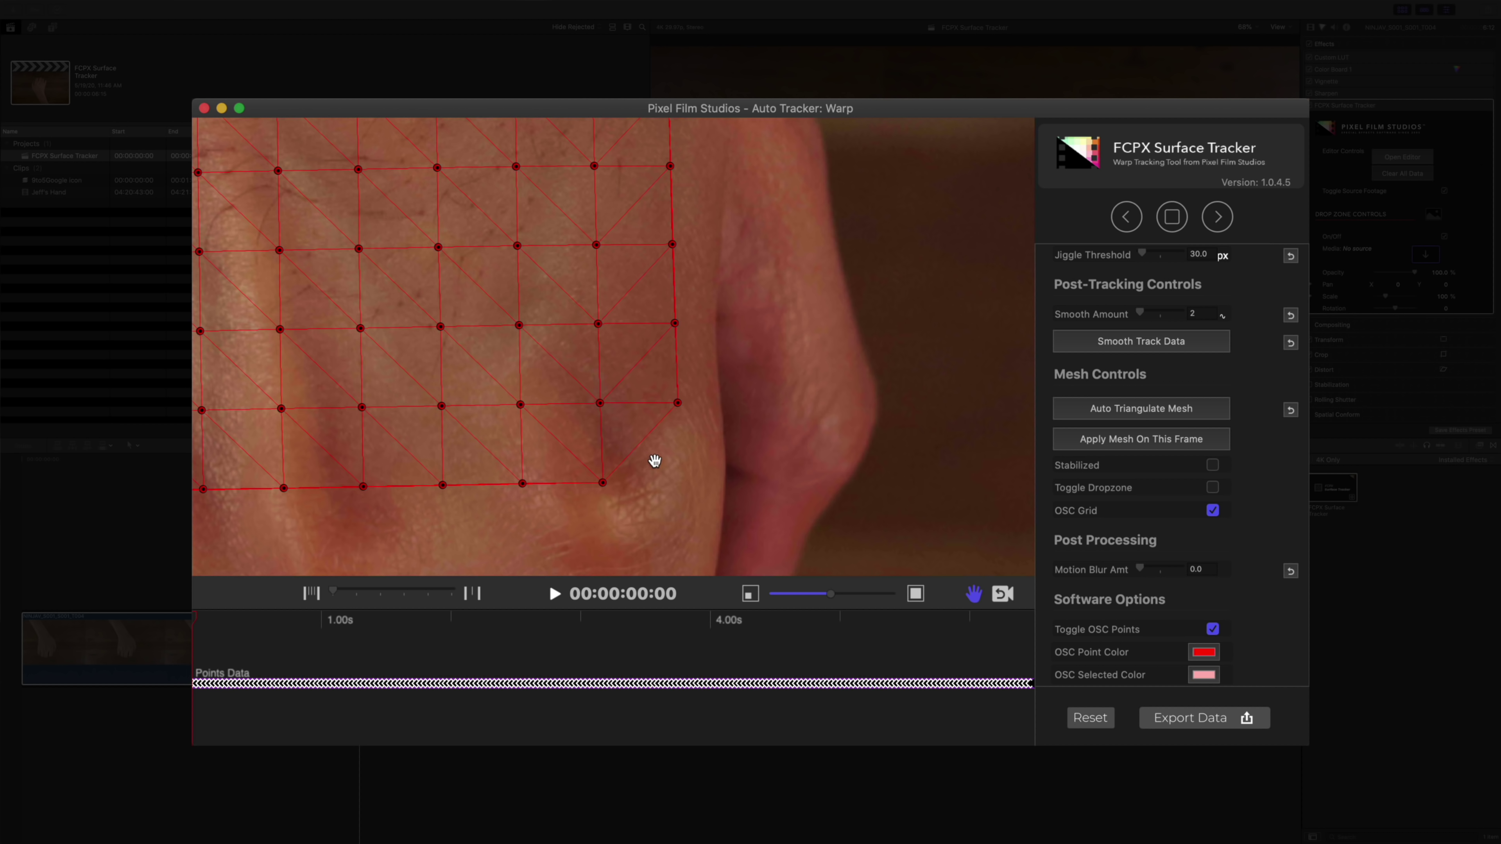
click(974, 594)
drag(690, 479, 625, 436)
key(Delete)
drag(826, 591, 805, 594)
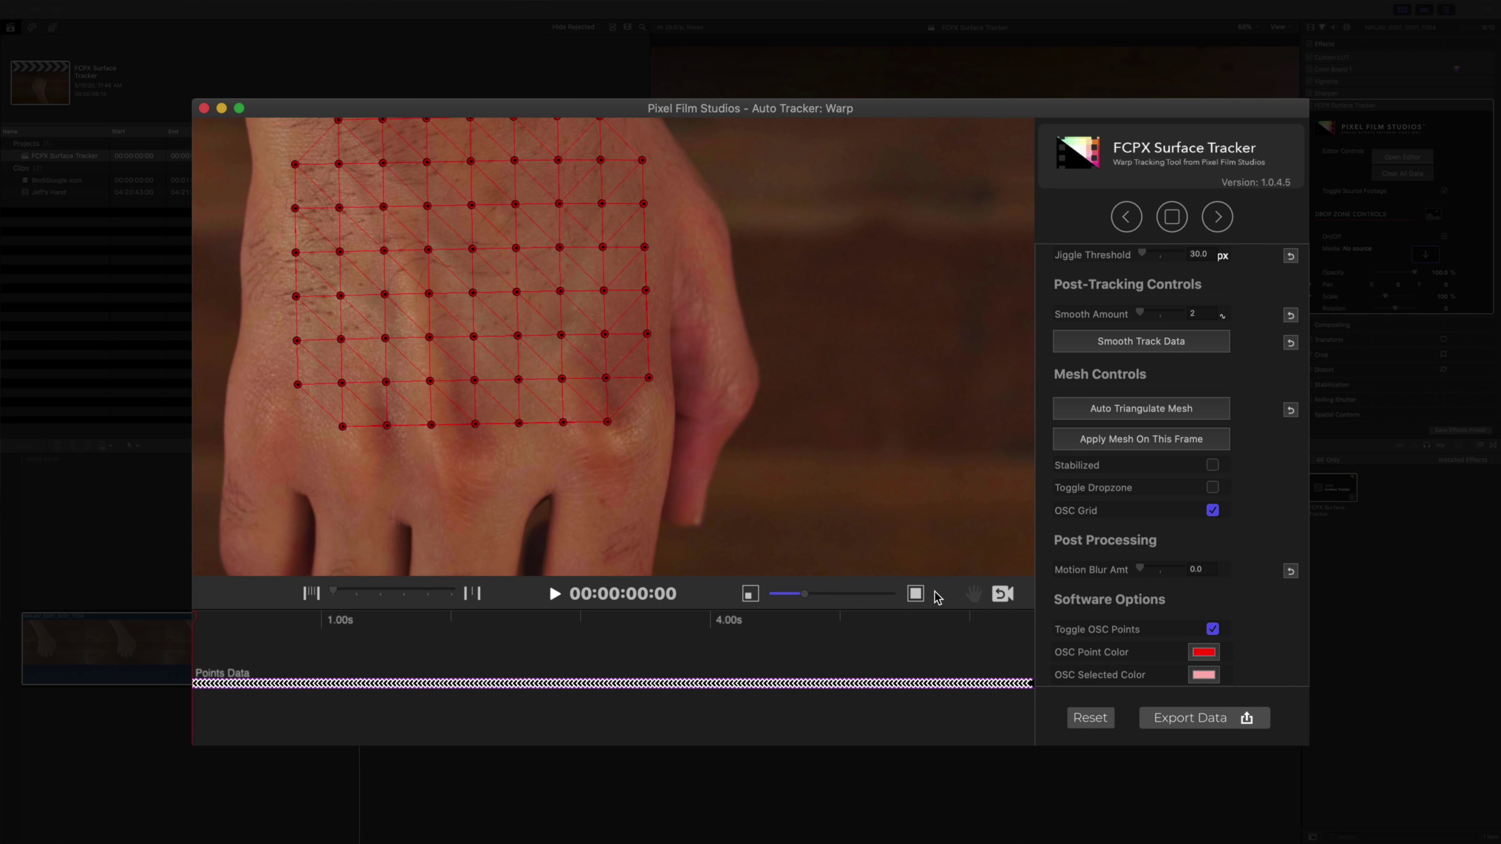
- Export the tracking data back to the Final Cut Pro timeline
click(974, 594)
drag(670, 369, 801, 440)
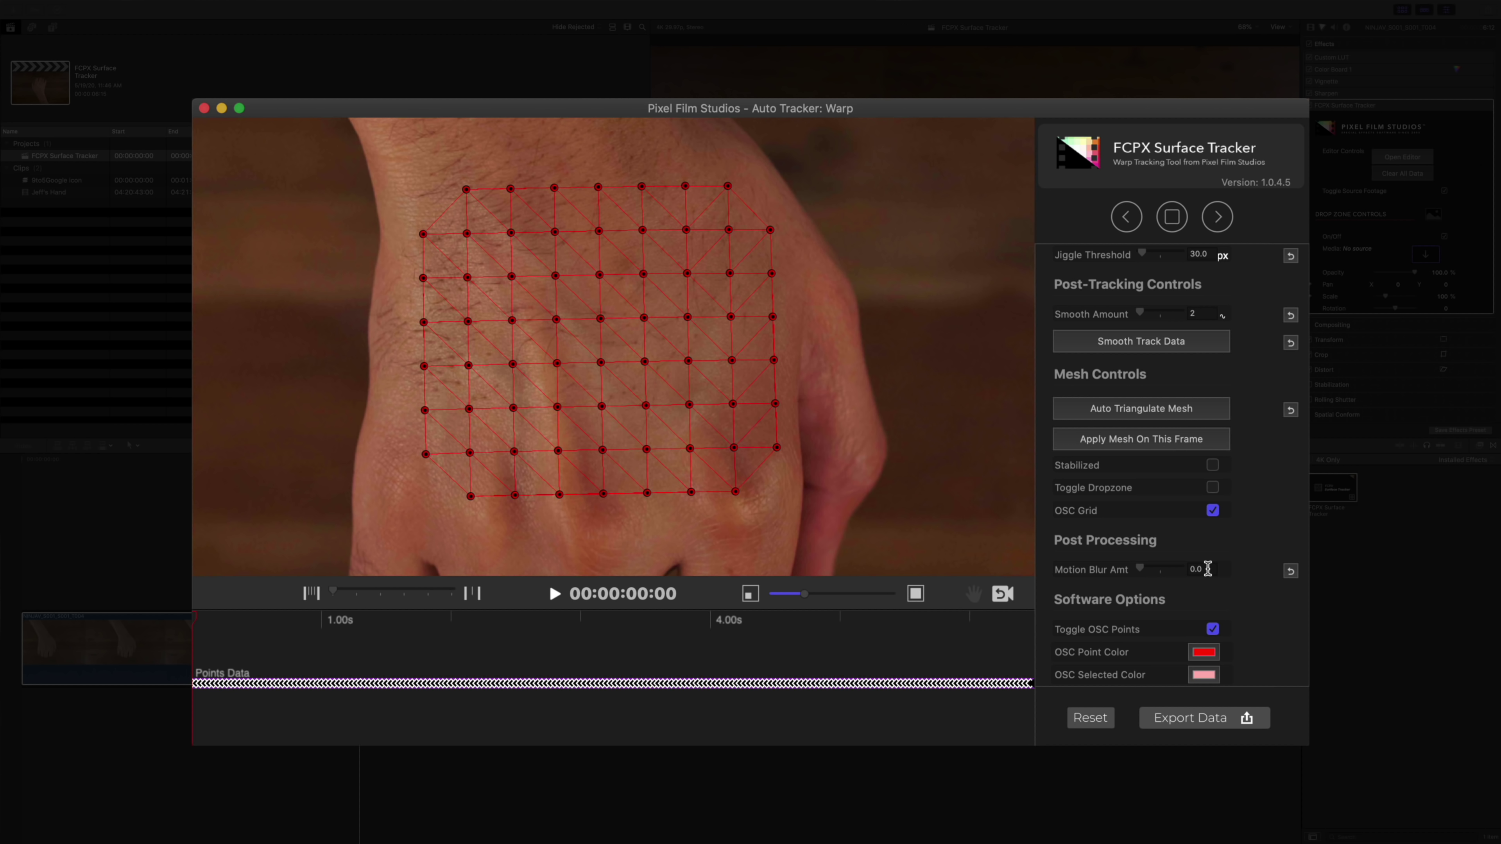
scroll(1240, 604, down, 2)
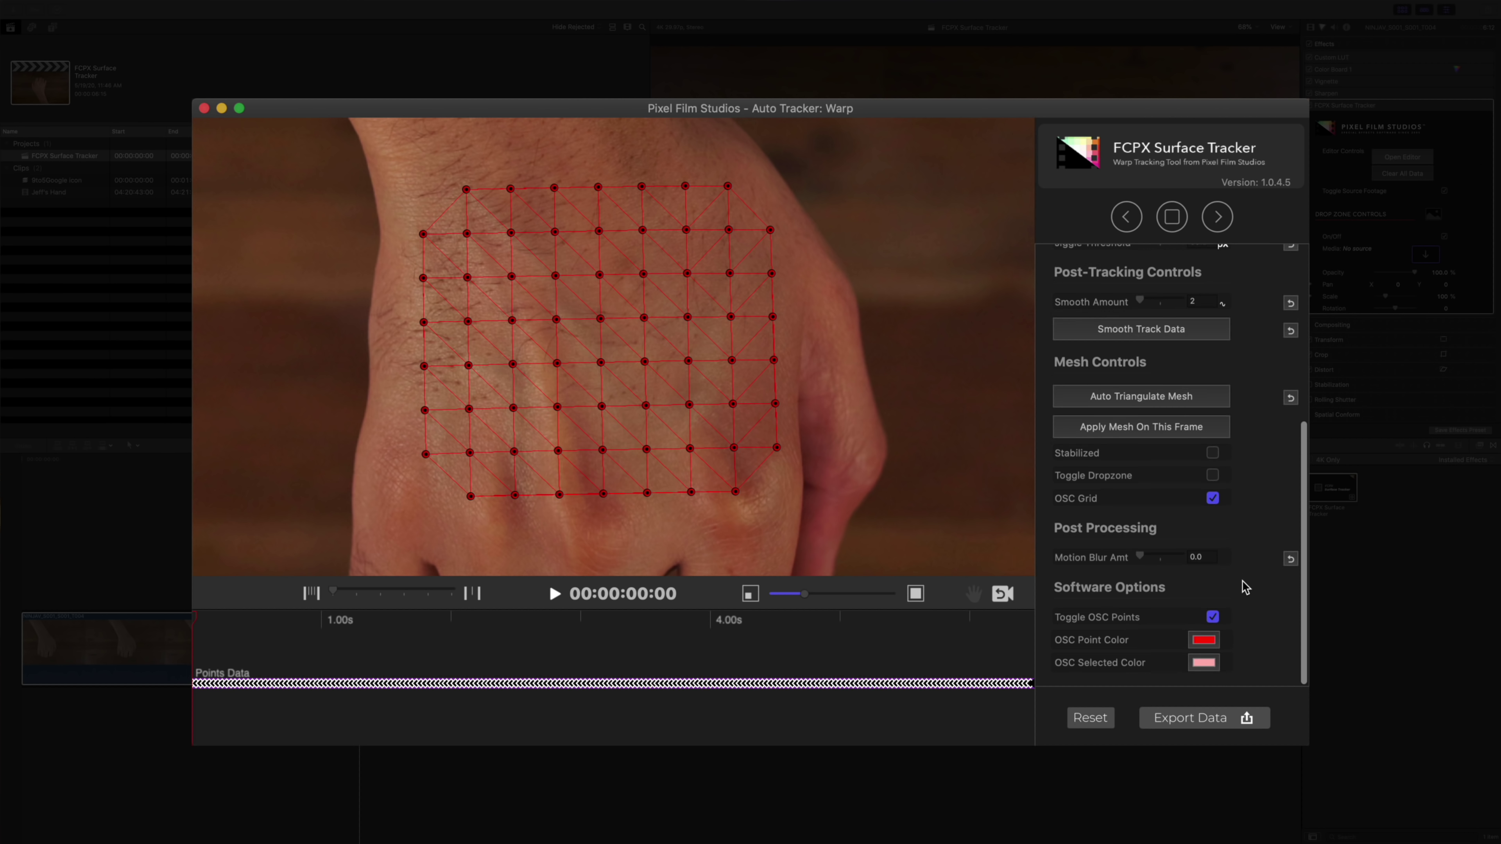
click(1193, 722)
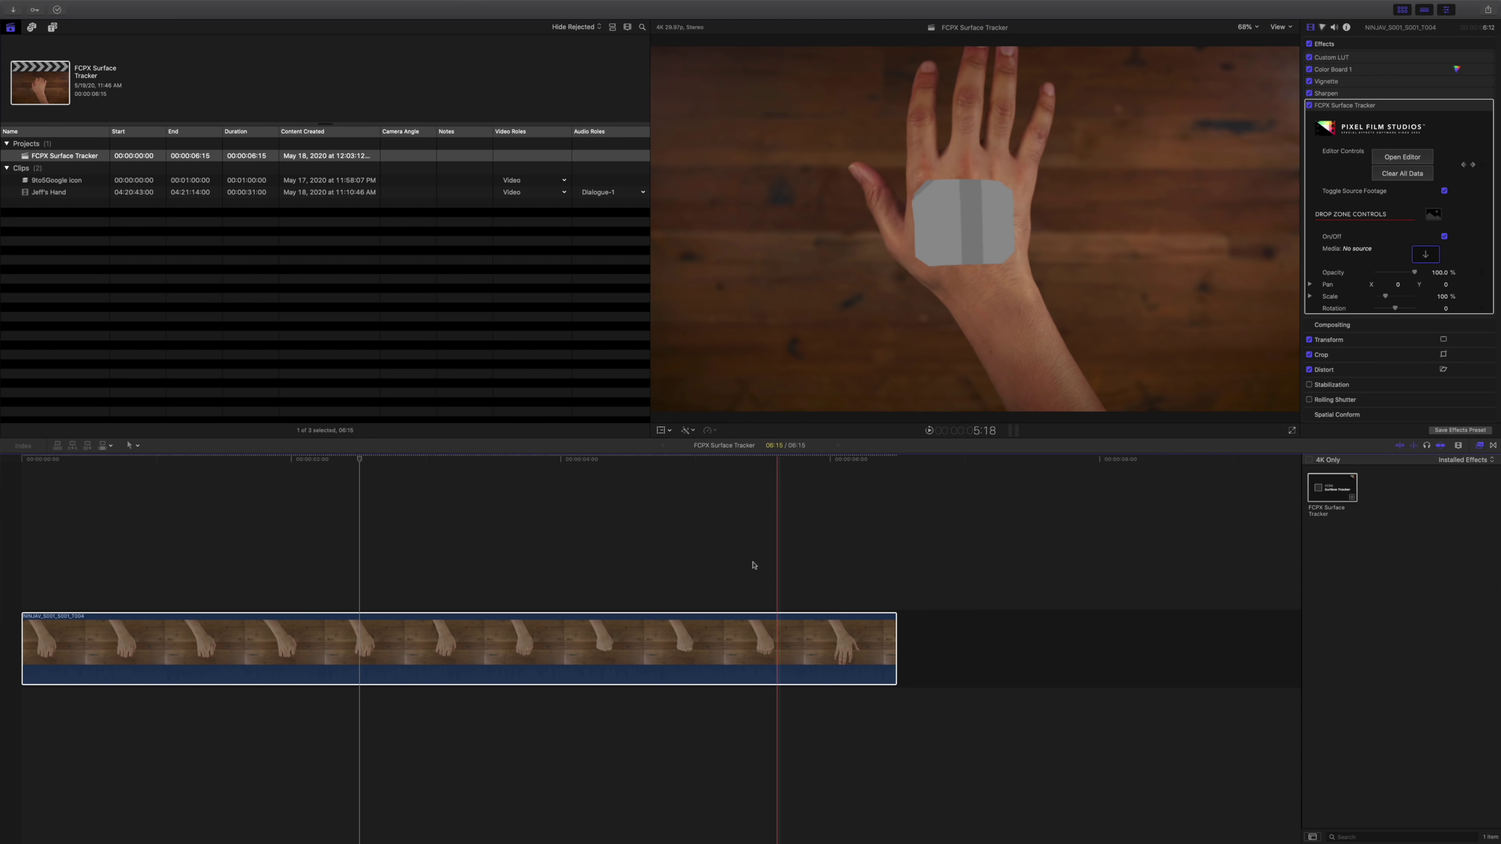
click(360, 578)
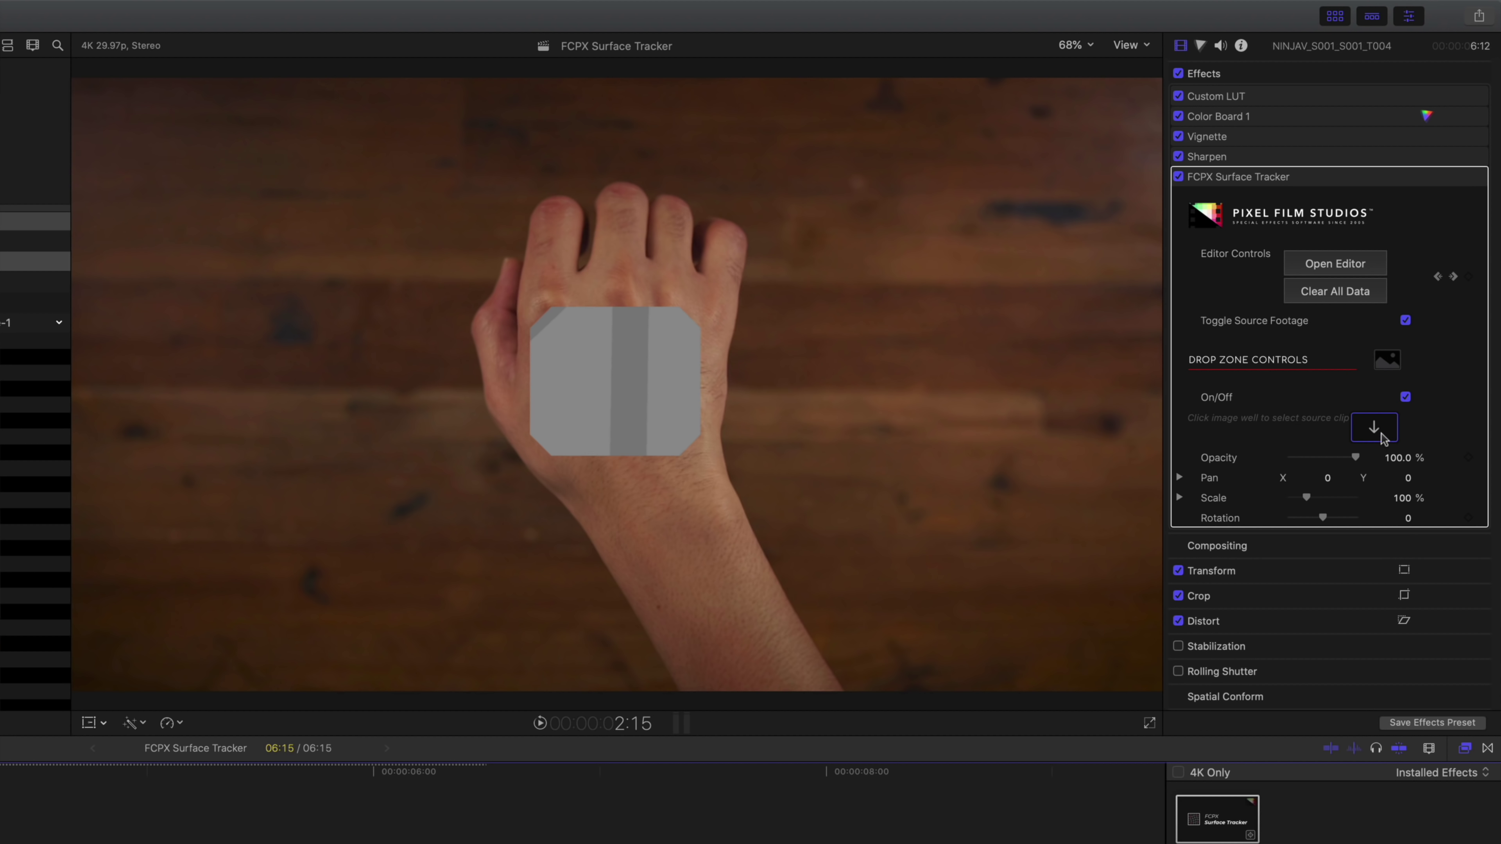
click(1391, 434)
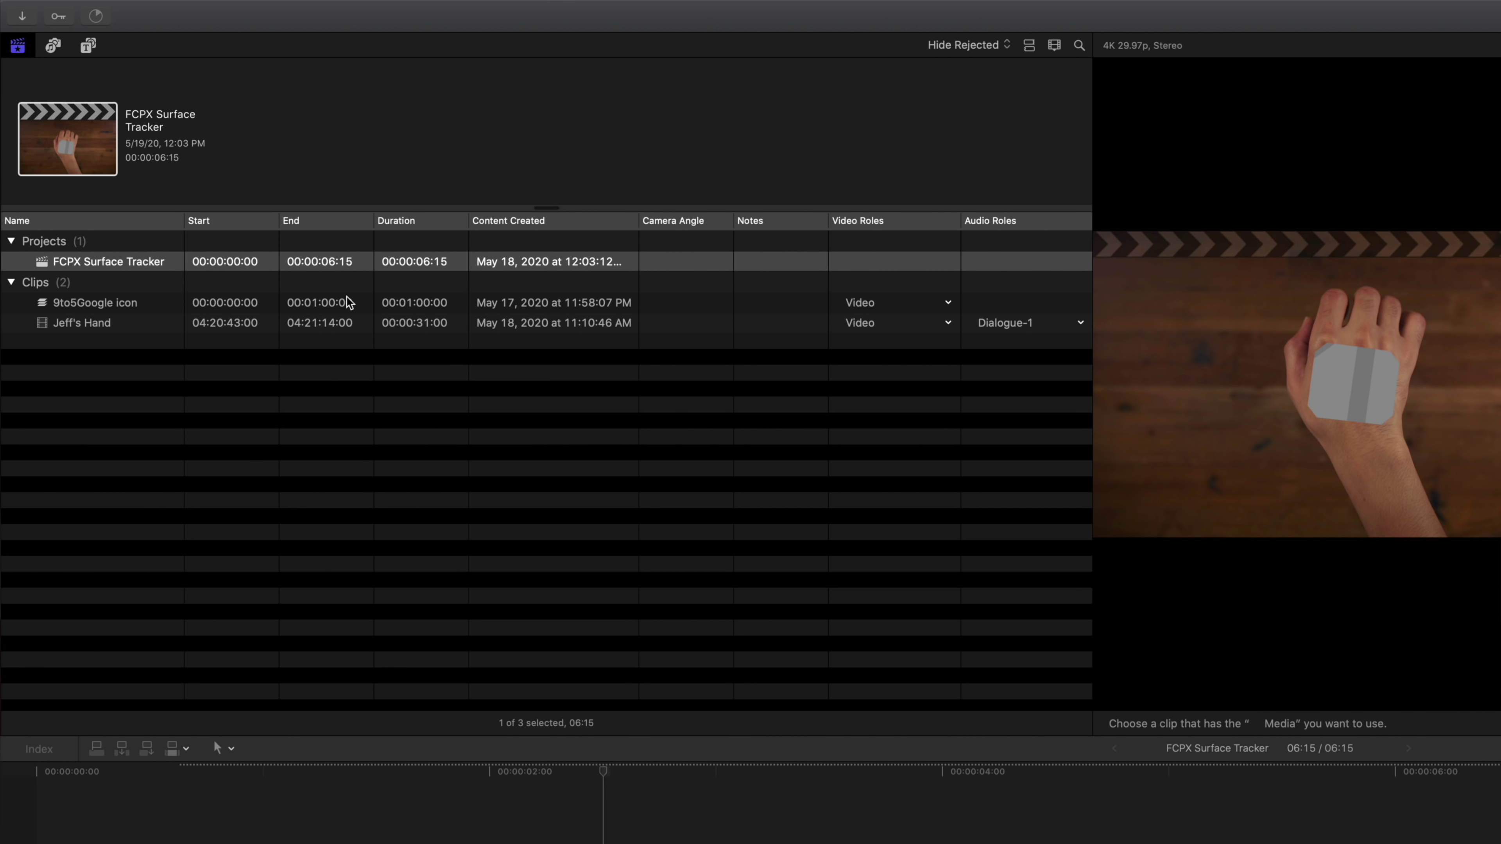
click(347, 303)
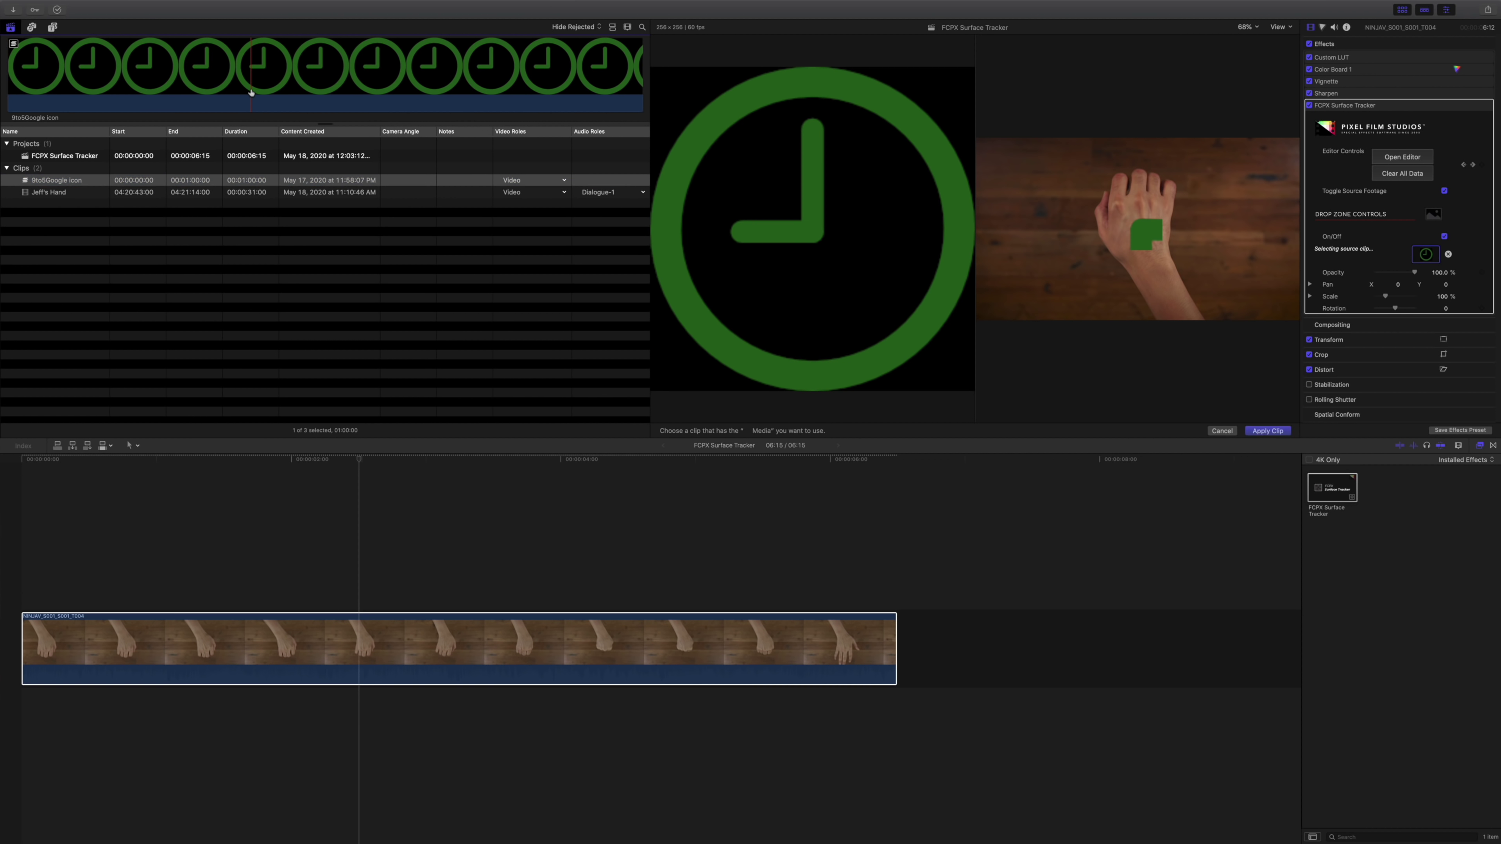
- Apply the 9to5Google icon clip as the tracker's drop zone source
click(522, 89)
click(1269, 431)
click(362, 630)
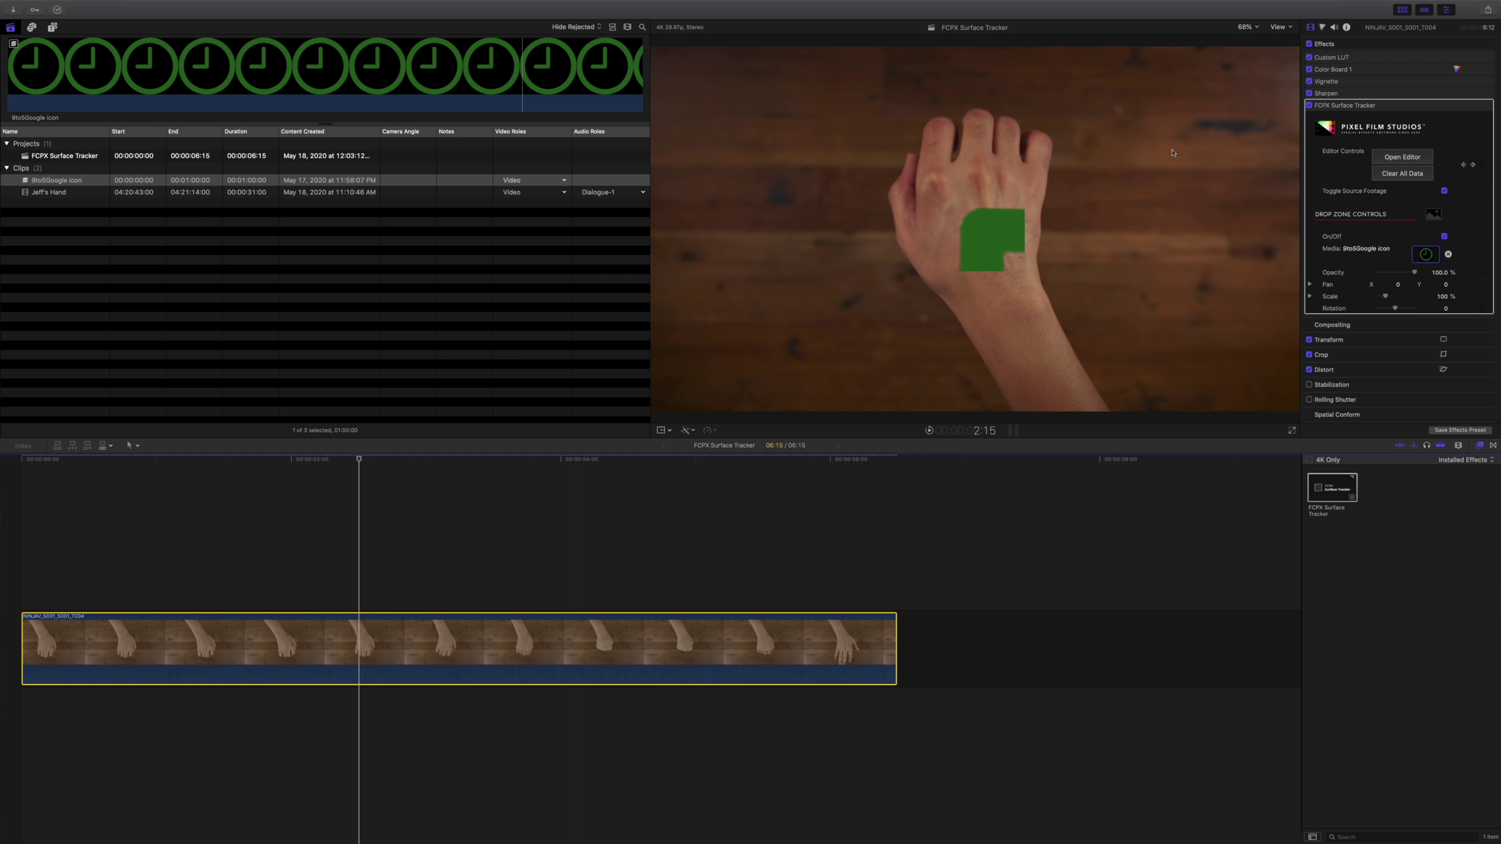
scroll(1449, 440, down, 2)
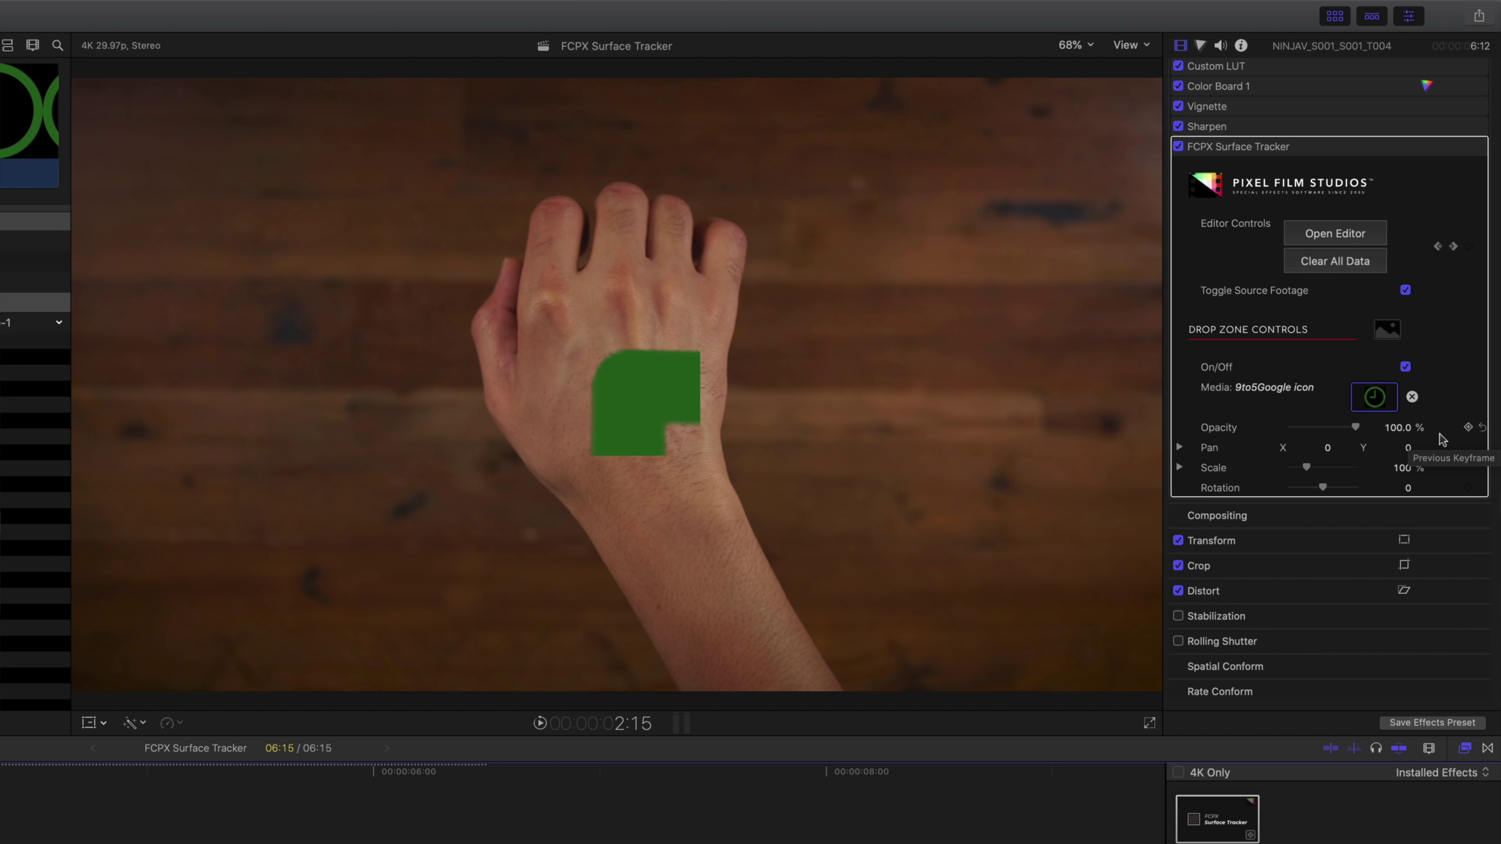
- Set the drop-zone logo to 12.5% scale, 3.15 rotation, and pan X -1.4, Y 2.4
drag(1307, 467, 1292, 468)
click(1408, 469)
key(Return)
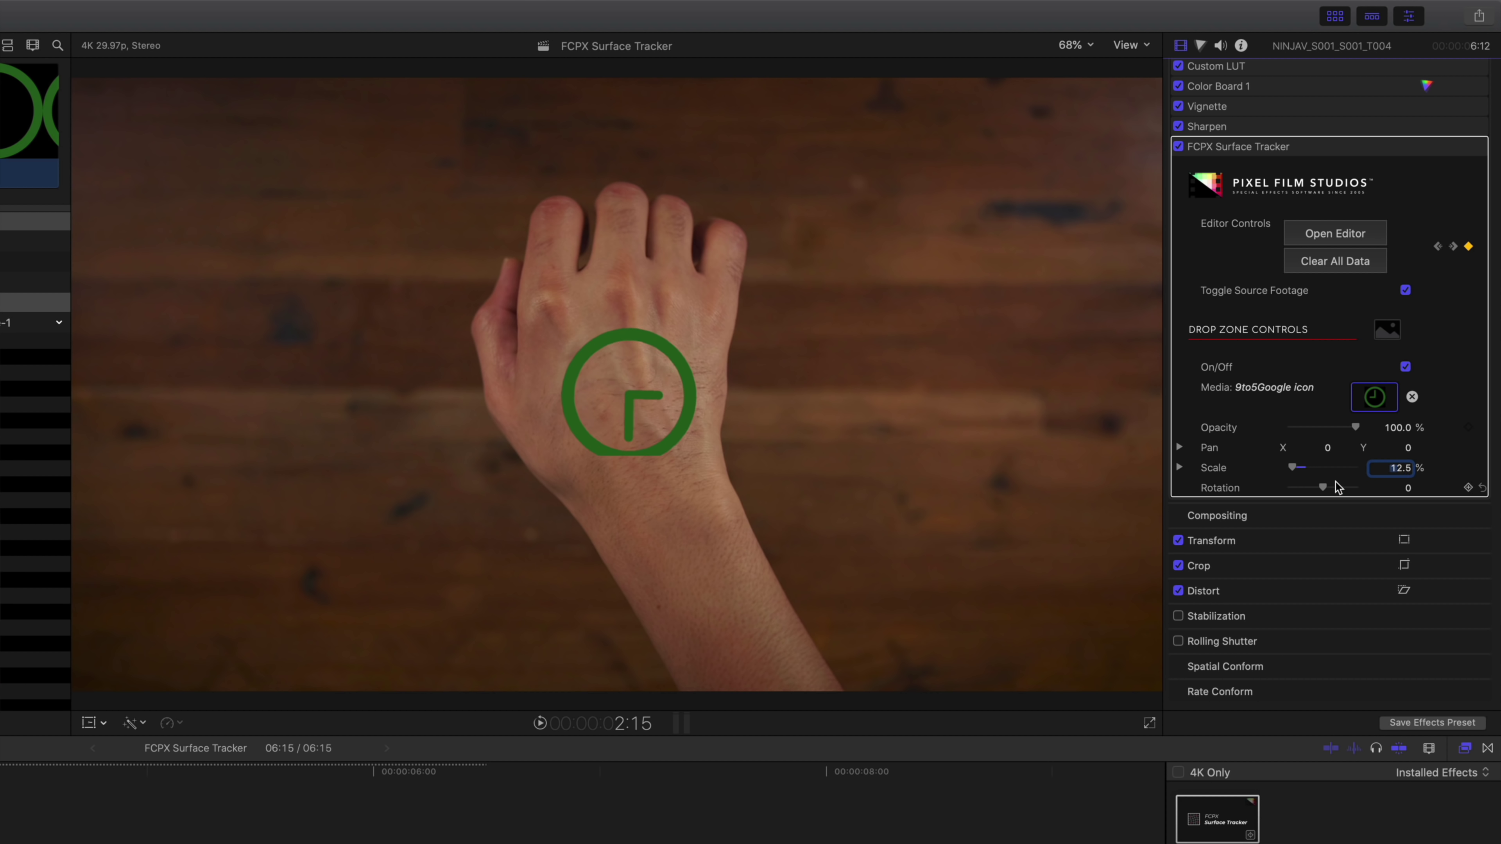
drag(1323, 488, 1406, 495)
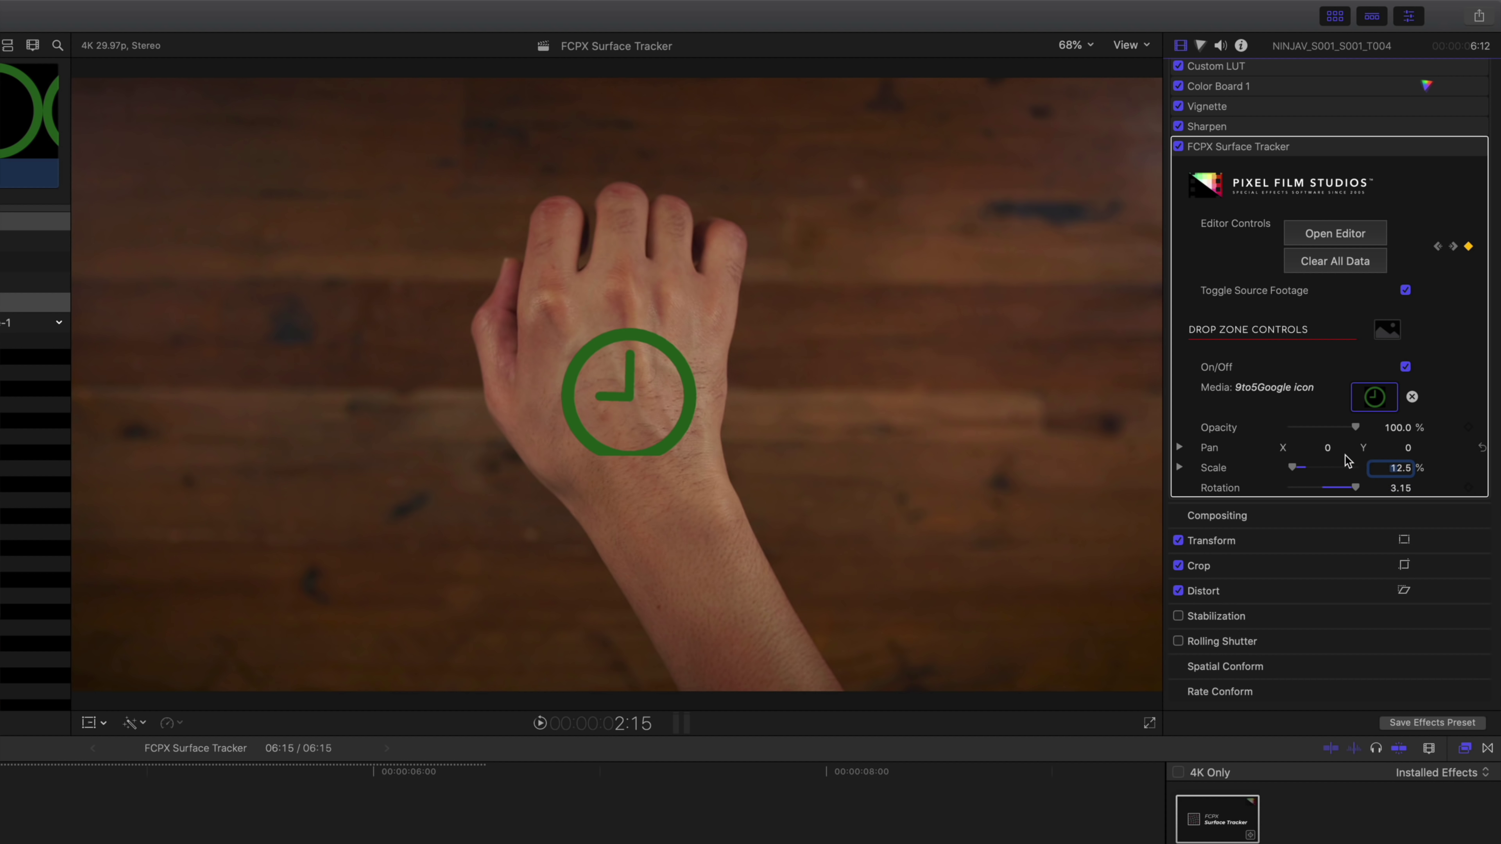
drag(1327, 447, 1313, 447)
drag(1410, 452, 1408, 447)
click(1404, 447)
text(2.4)
key(Return)
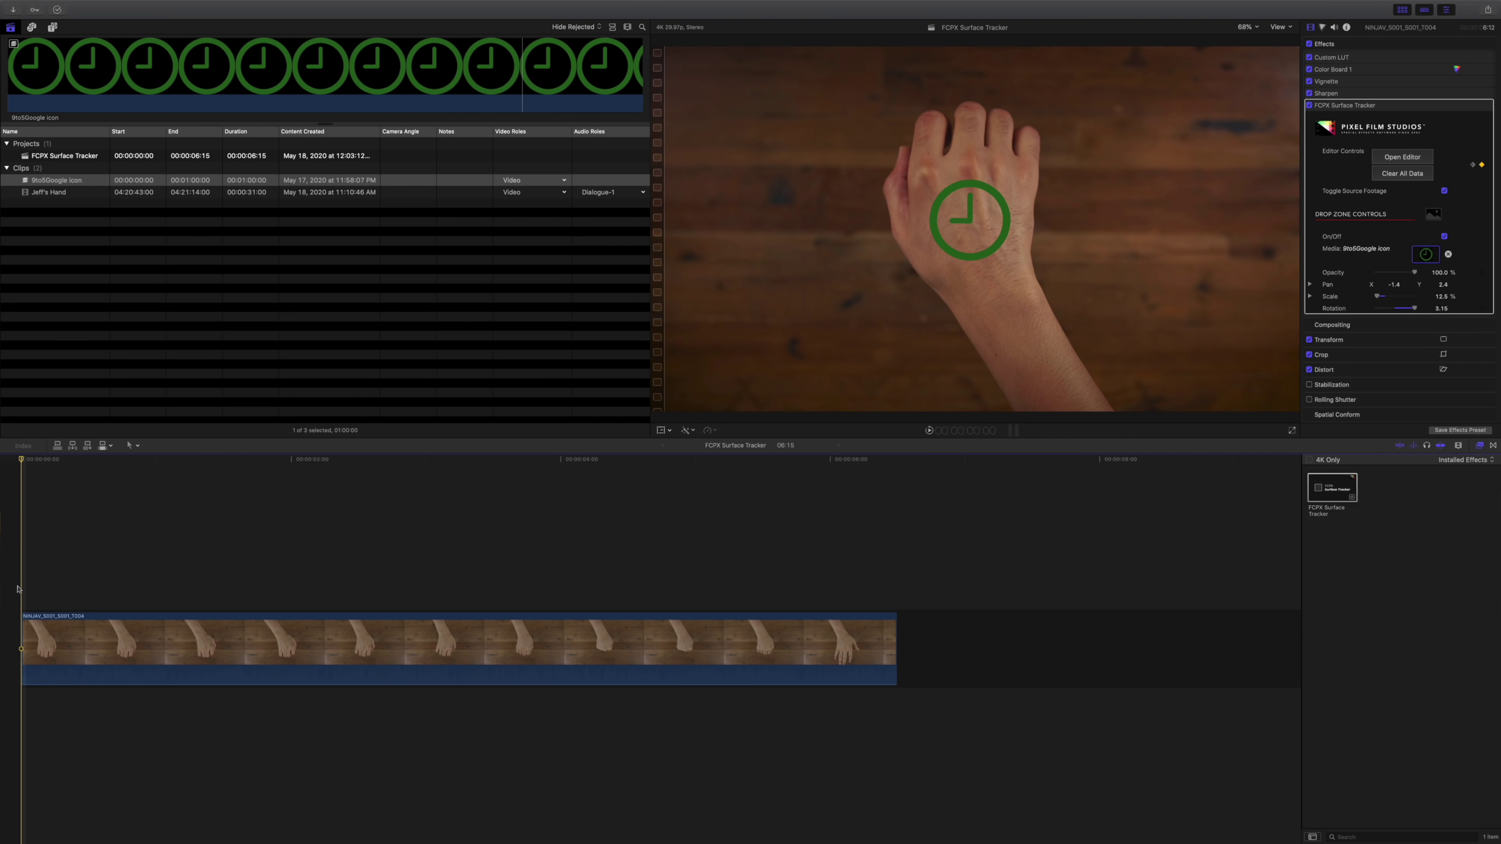
- Play the tracked clip, confirm the logo's Drop Zone Opacity at 70%, and replay it
key(space)
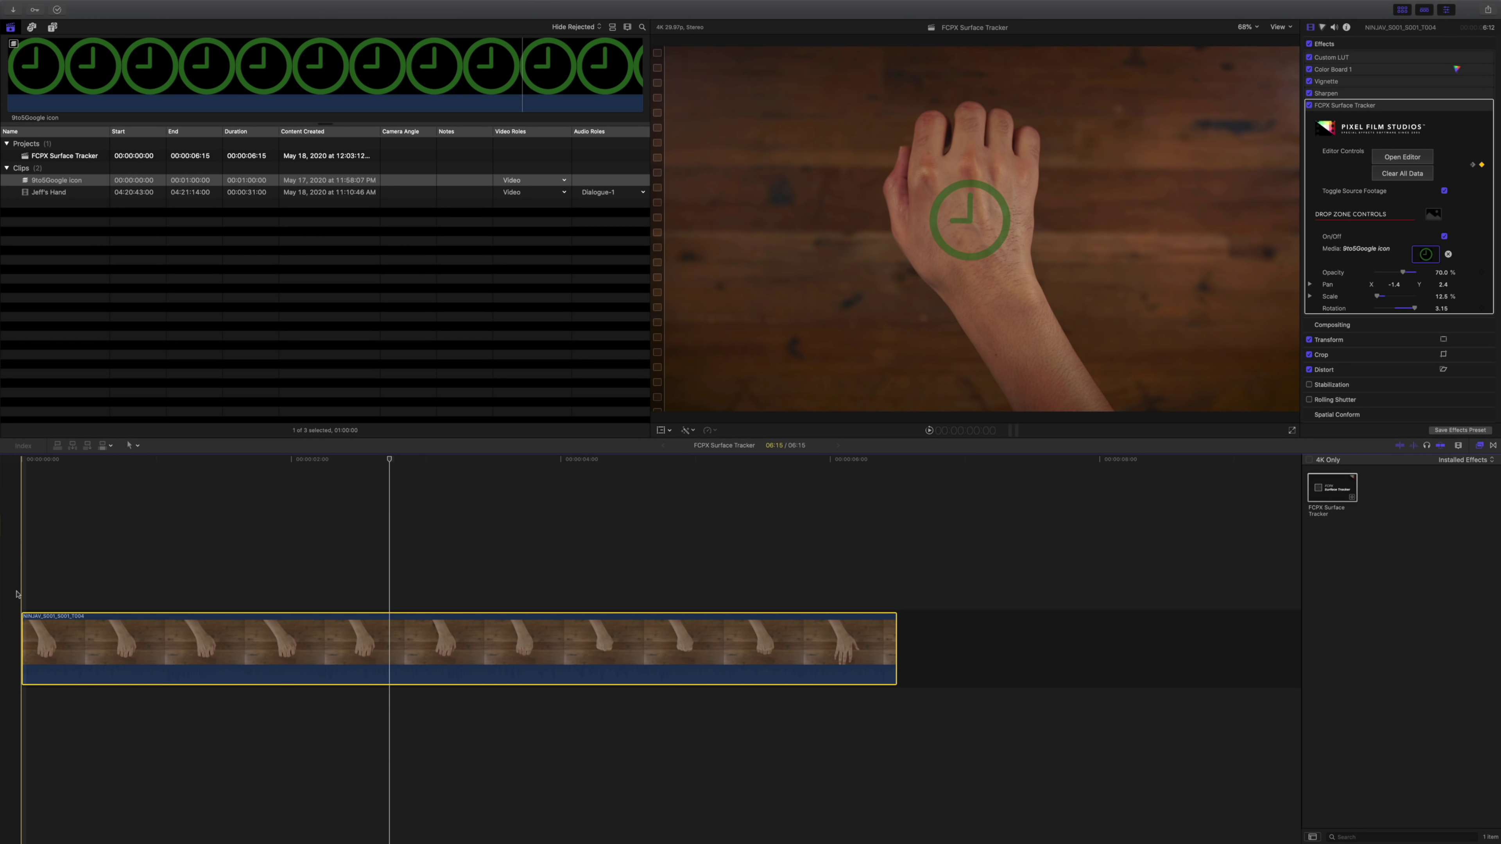
click(16, 594)
key(space)
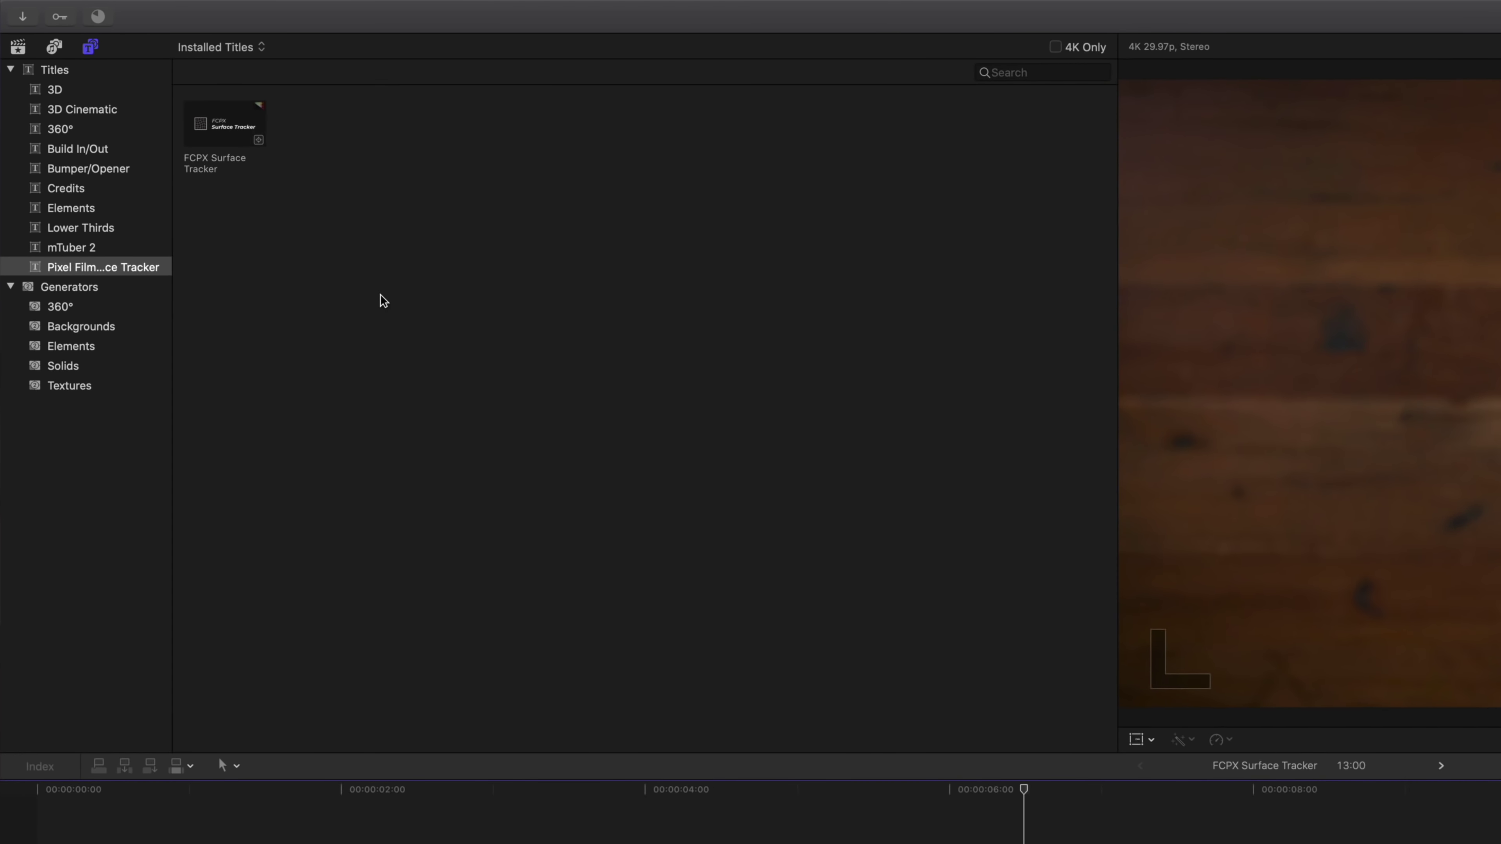
drag(225, 124, 1073, 840)
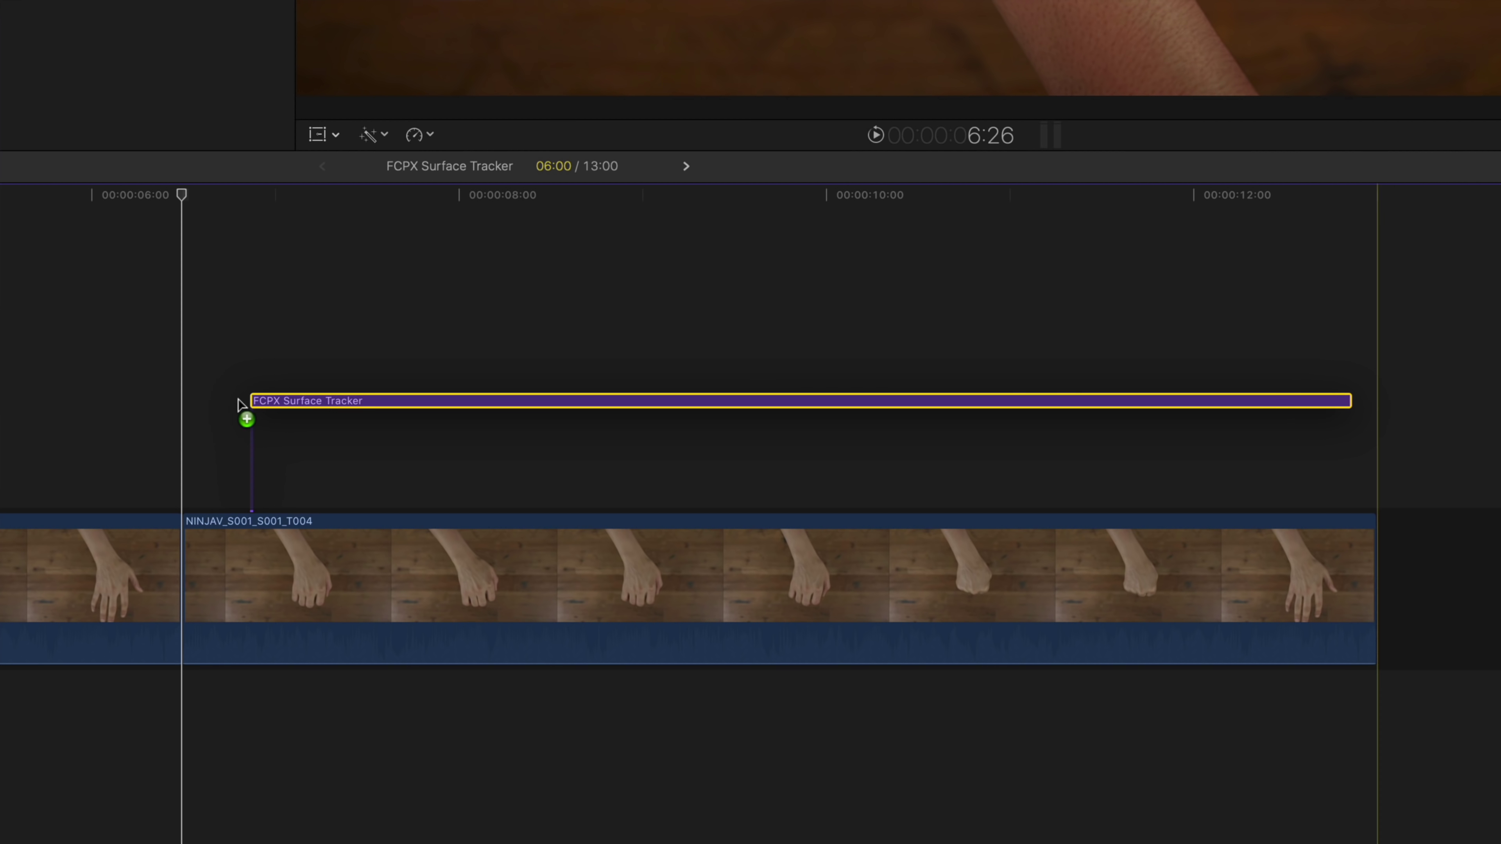
drag(239, 404, 195, 392)
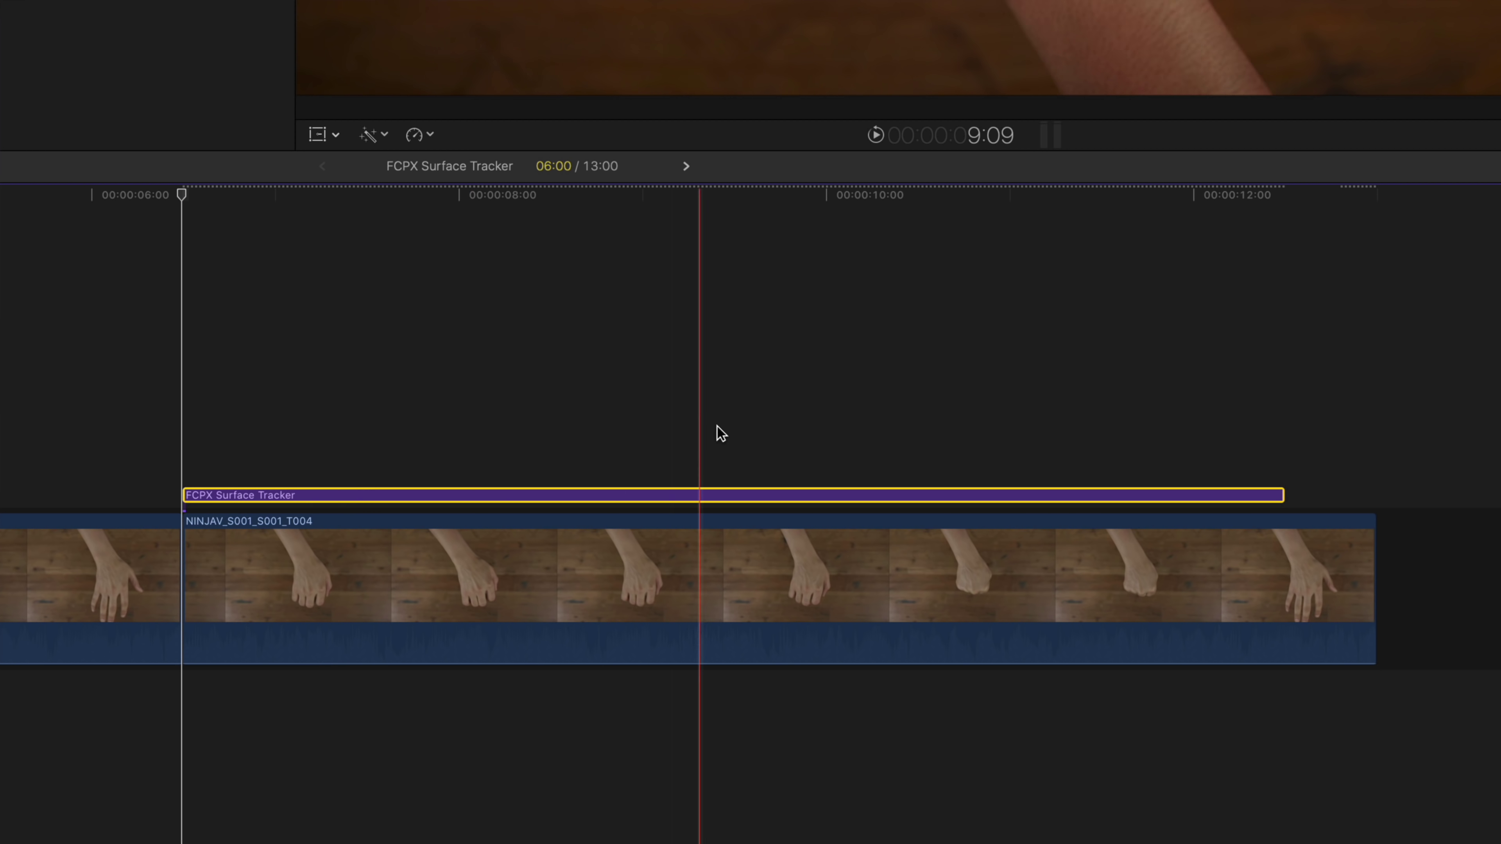
- Extend the FCPX Surface Tracker title to the second clip's end and select it
drag(1285, 495, 1372, 495)
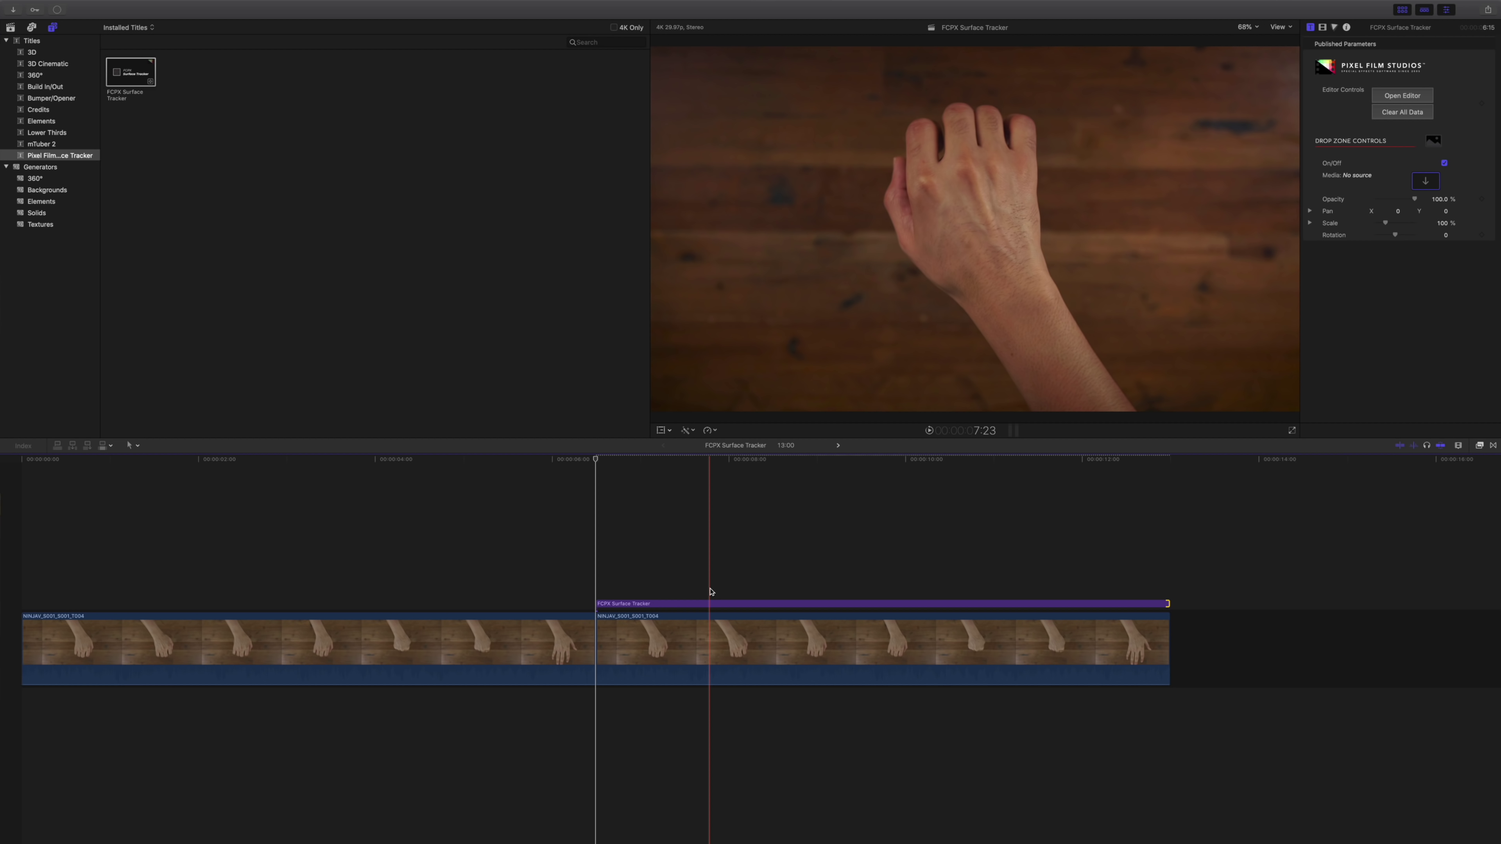
click(741, 605)
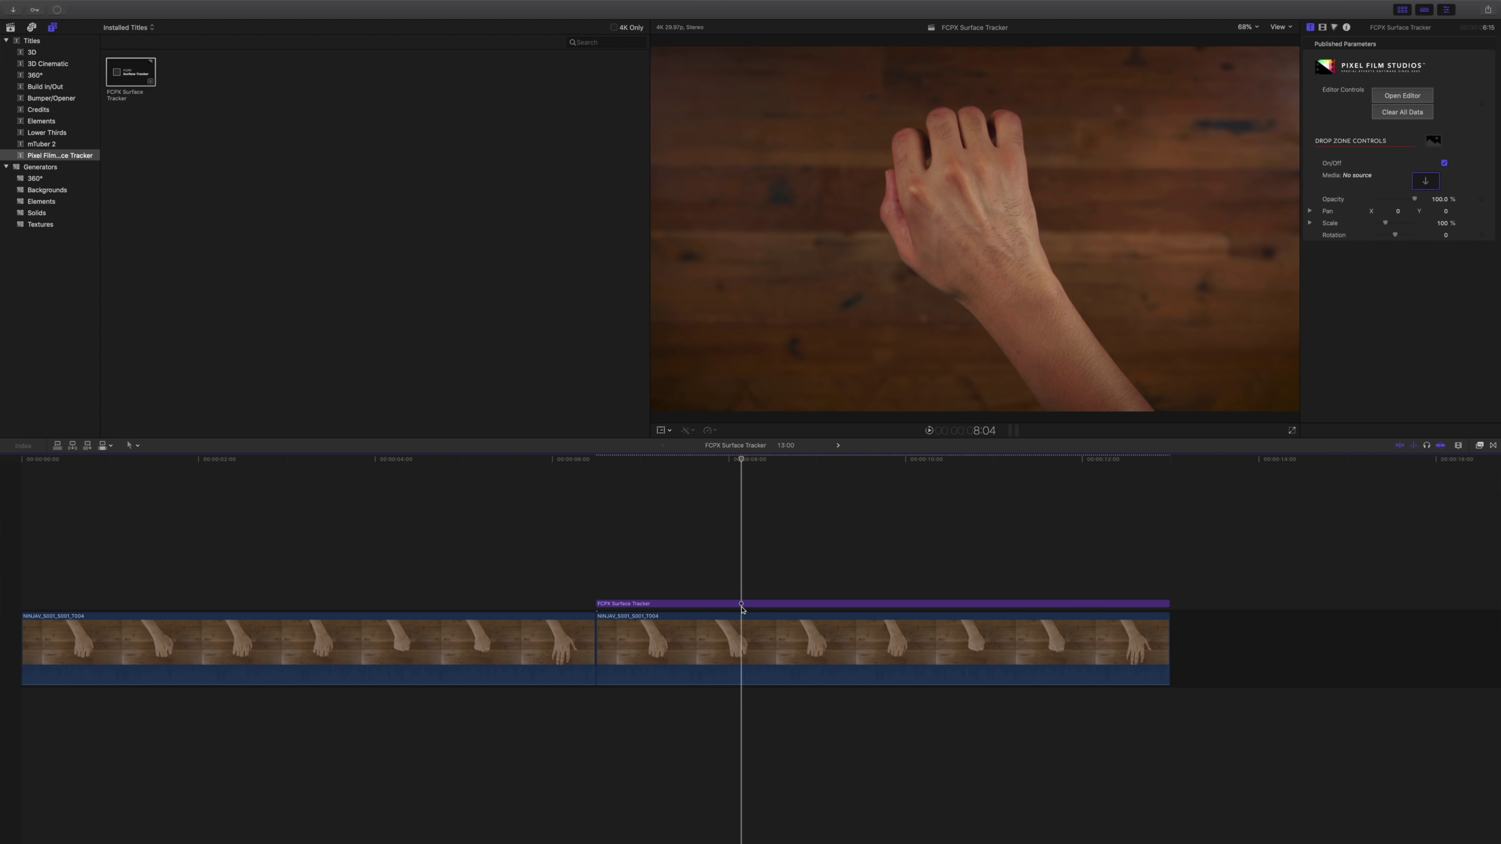
click(747, 604)
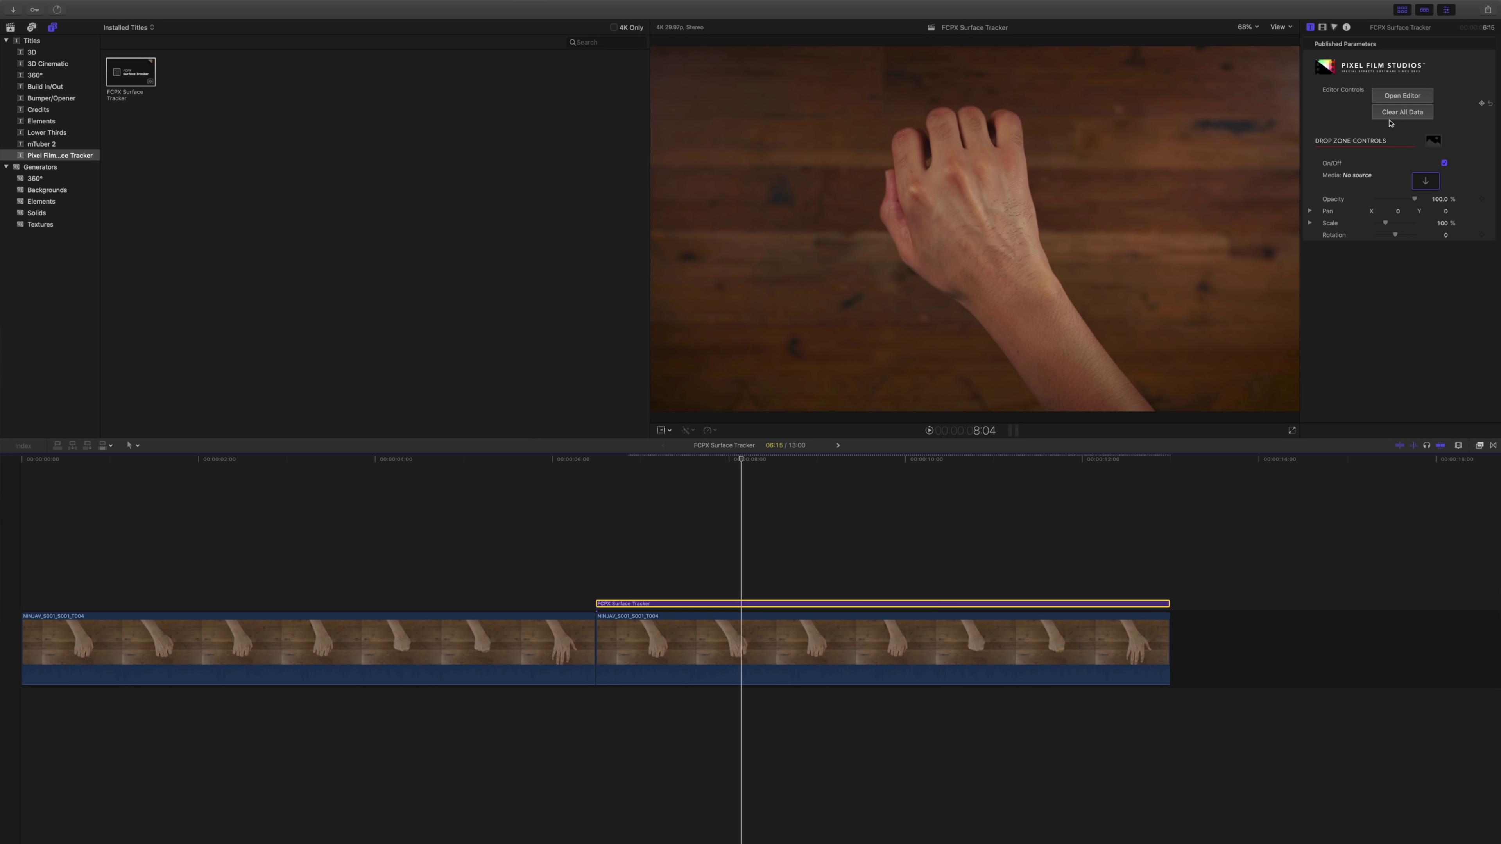
click(1403, 95)
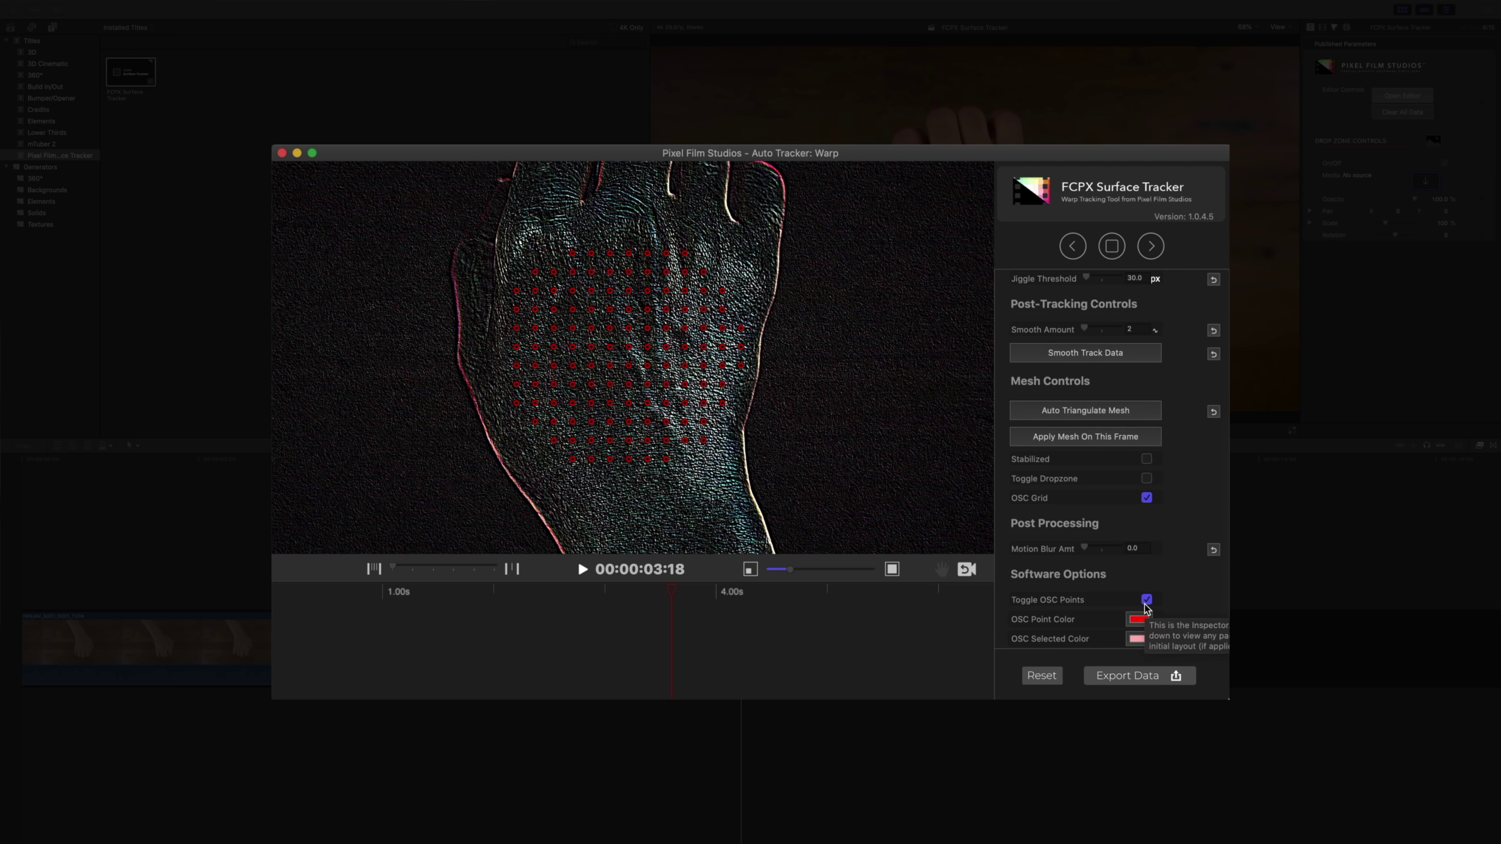
click(1150, 246)
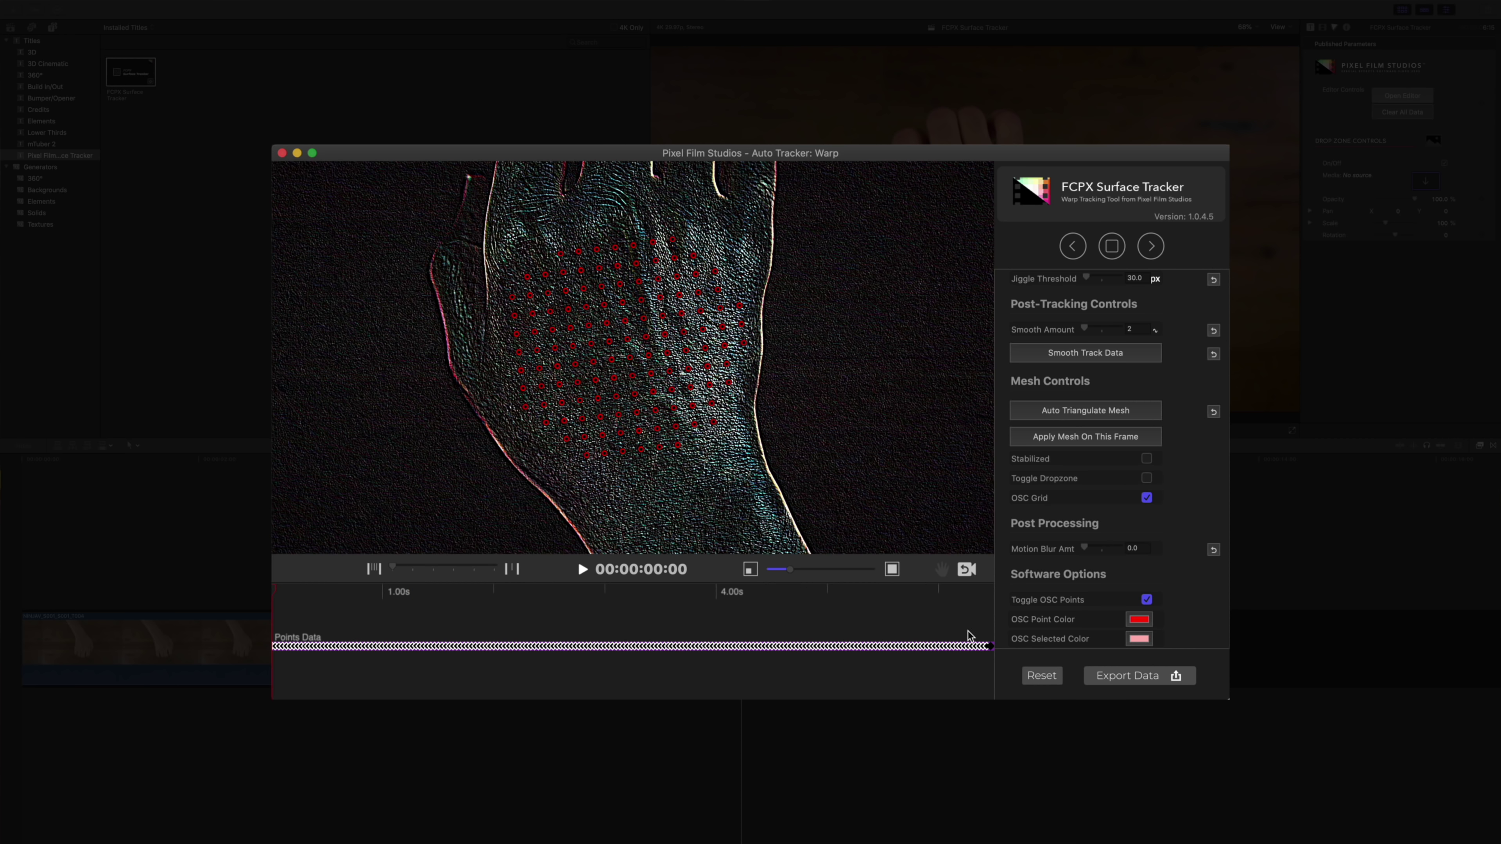
- Apply the tracked mesh to the fist and export the warp data back to Final Cut
click(1108, 459)
scroll(1123, 562, up, 4)
click(1149, 676)
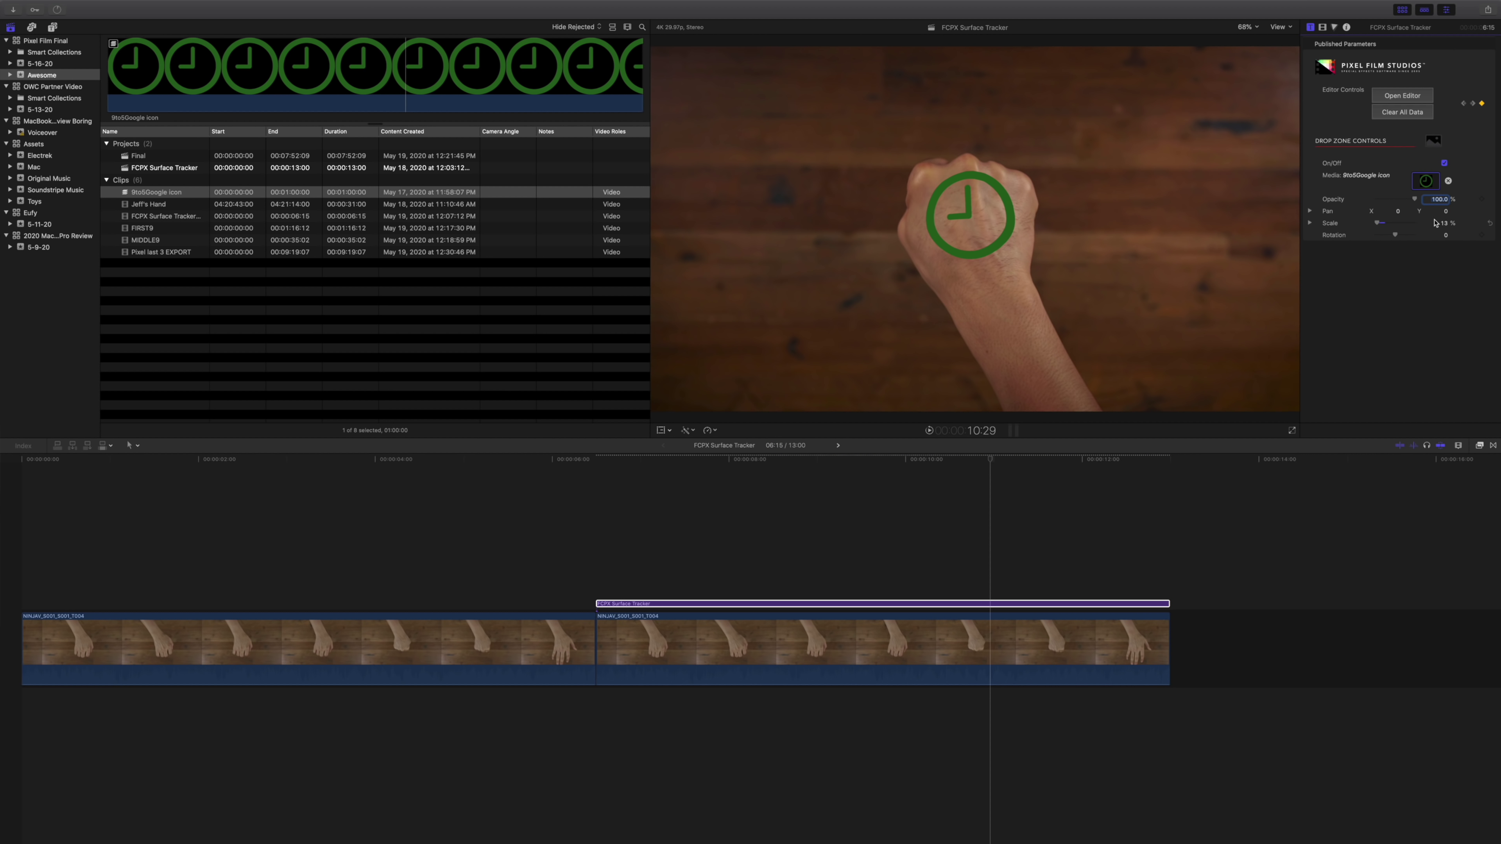
- Play the logo-only version over black from the tracker clip's start
click(597, 562)
key(space)
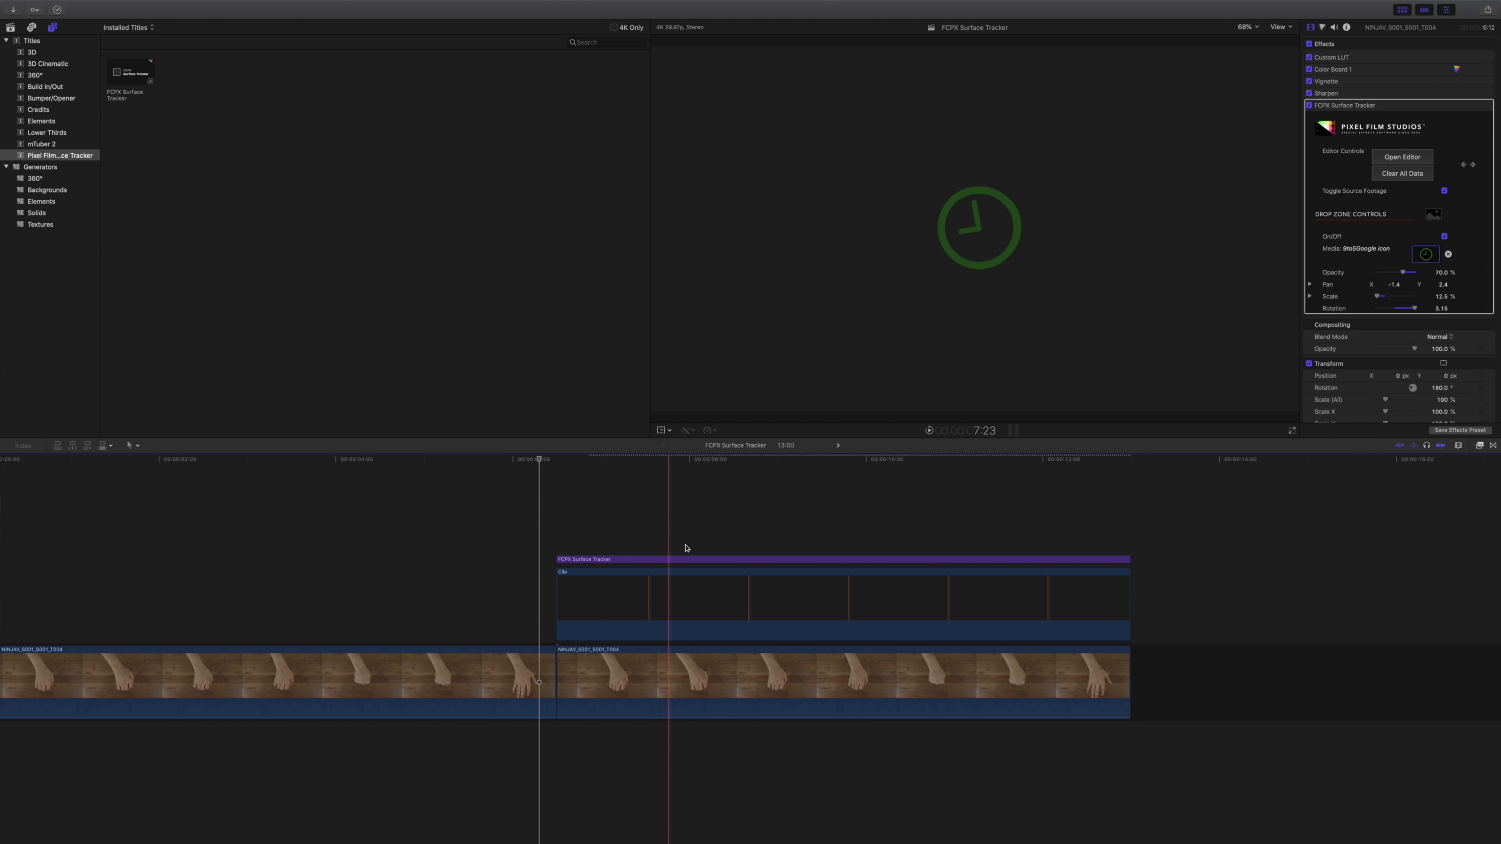
drag(613, 526, 673, 602)
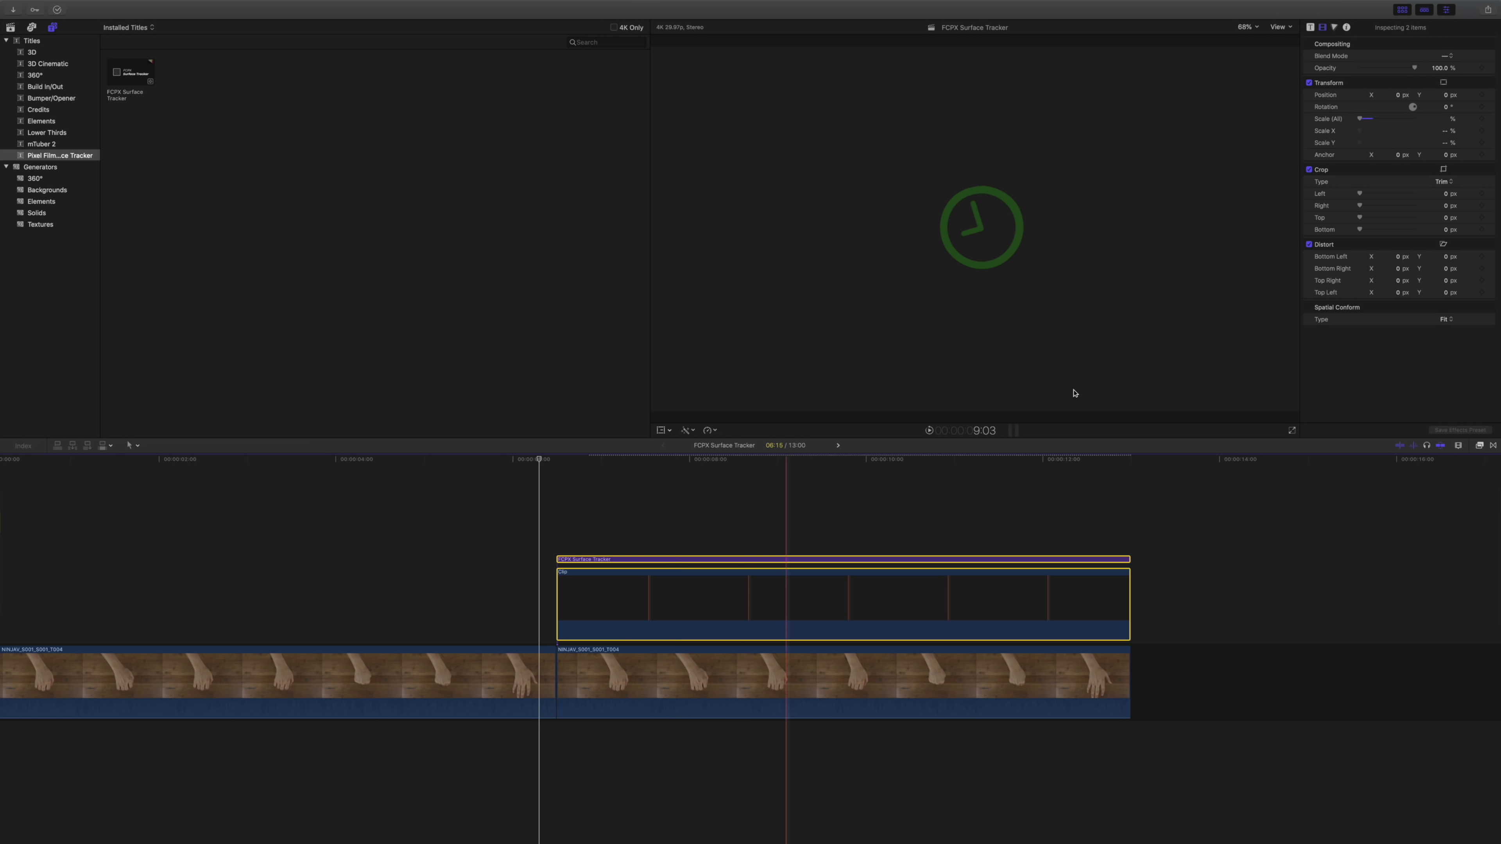
click(861, 613)
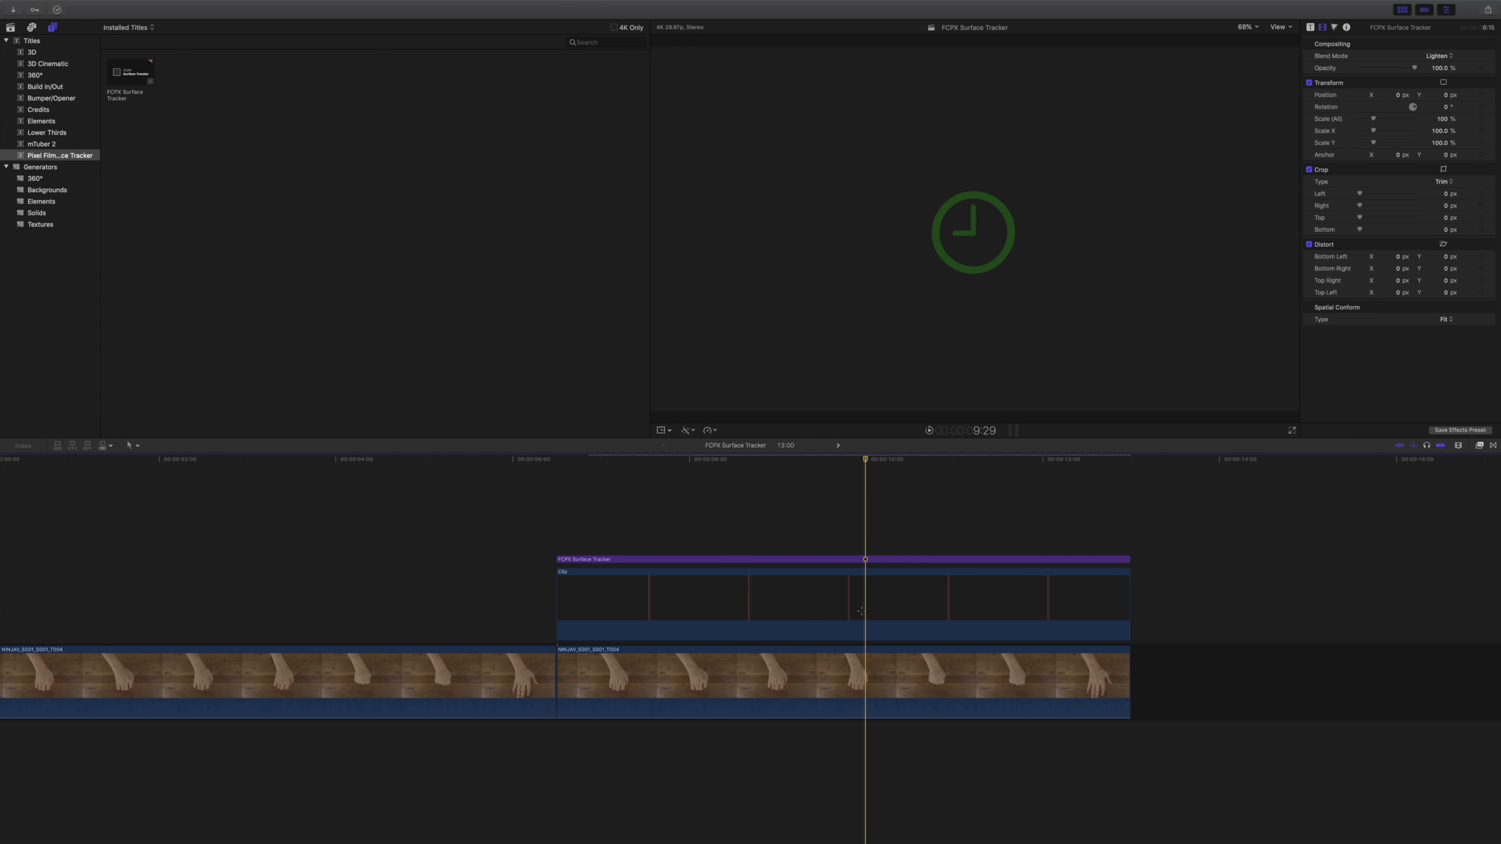
key(alt+g)
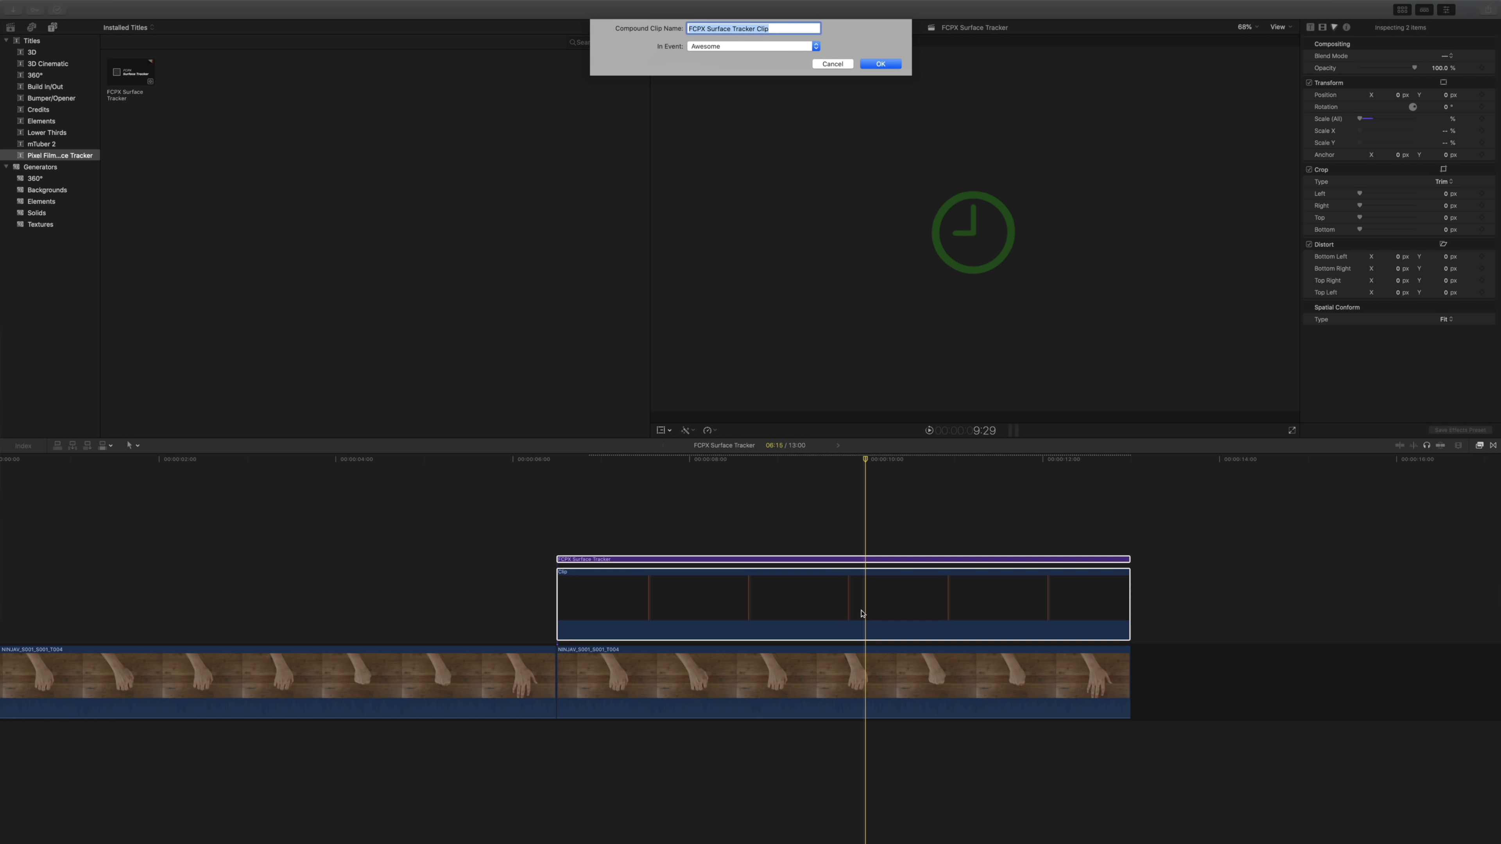
key(Return)
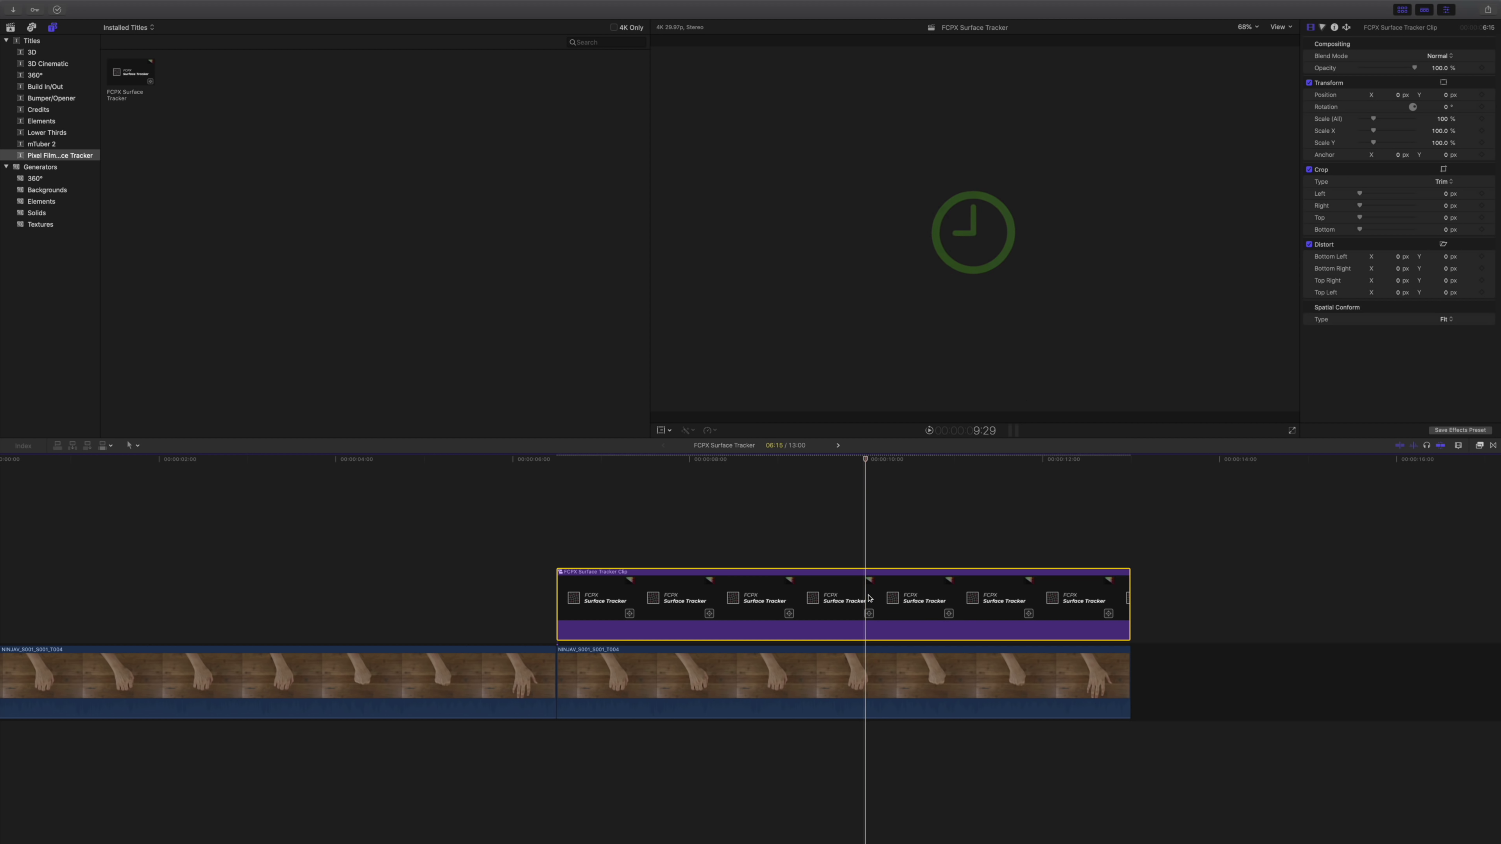
click(1433, 57)
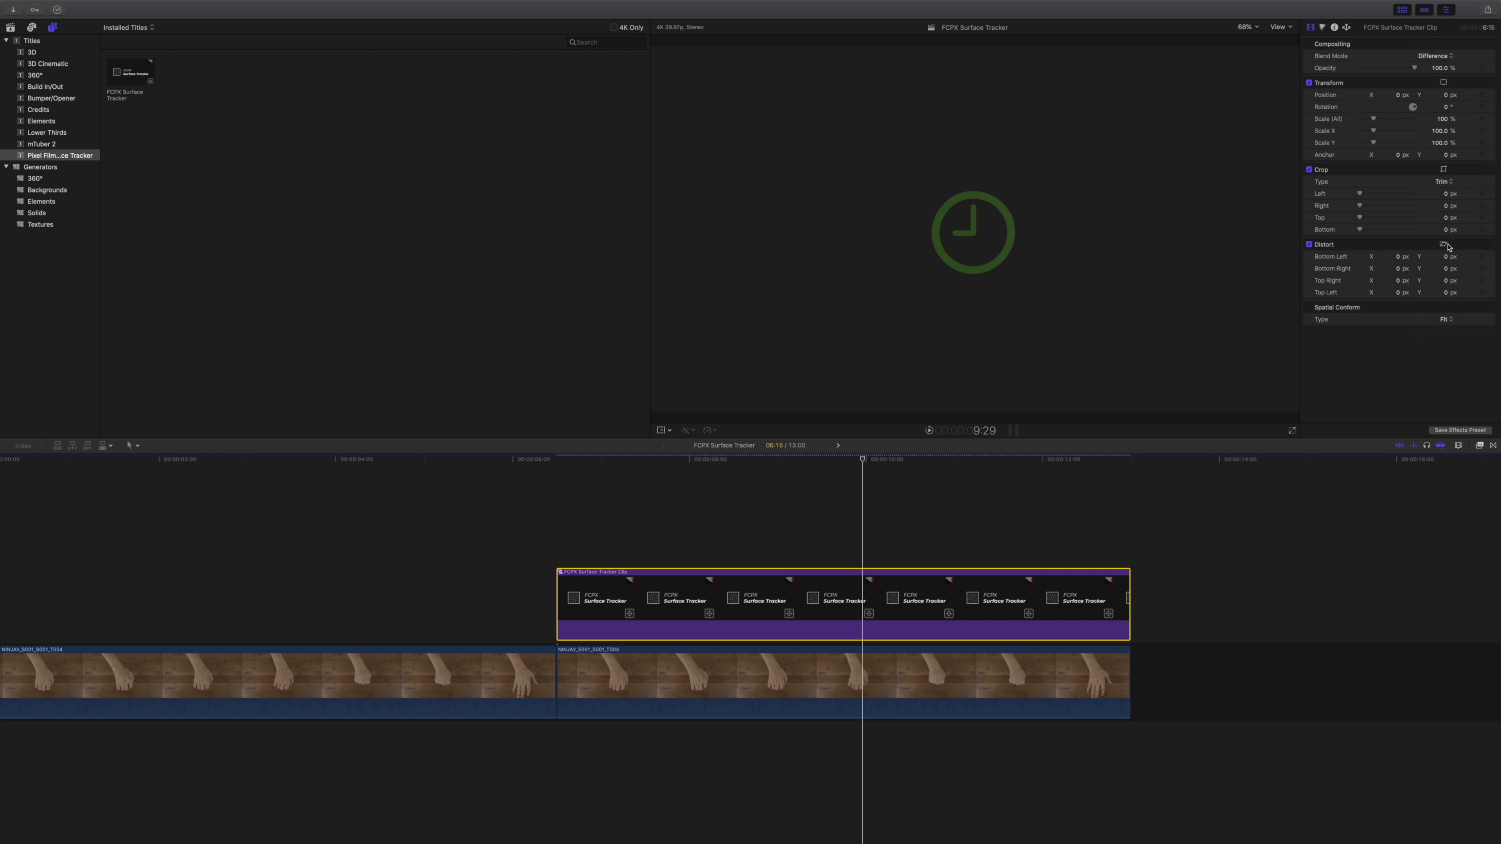
click(1448, 243)
click(559, 534)
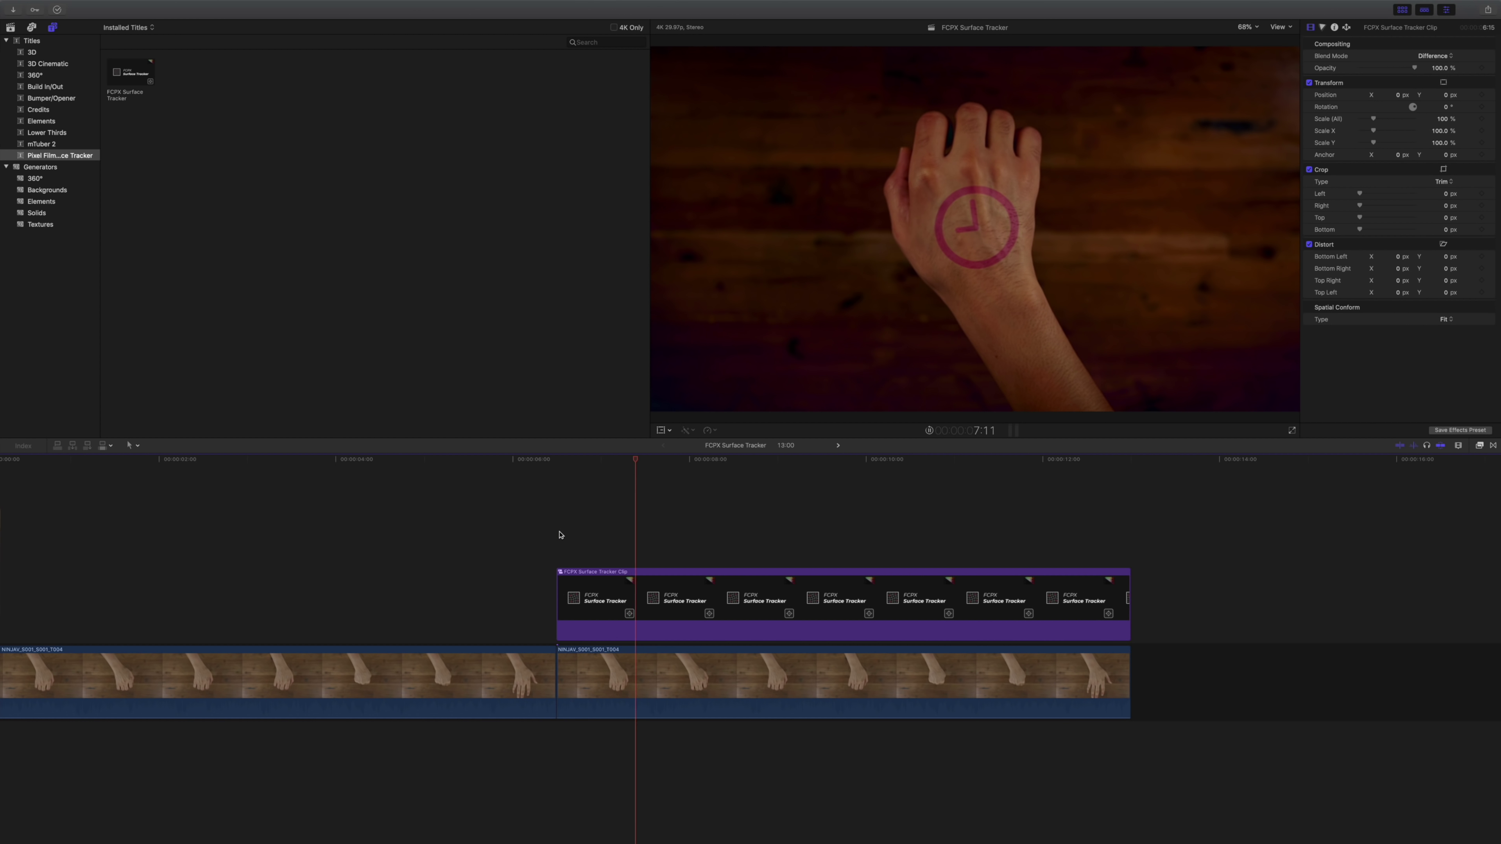